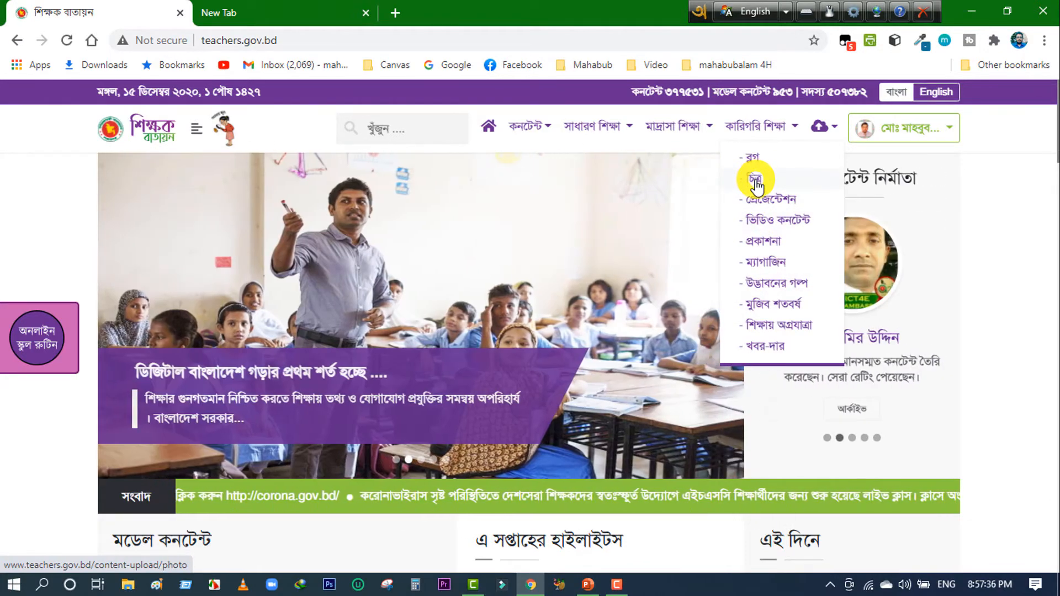
Open the upload form for a picture (চিত্র) and enter ফুল as its title.
left_click(756, 182)
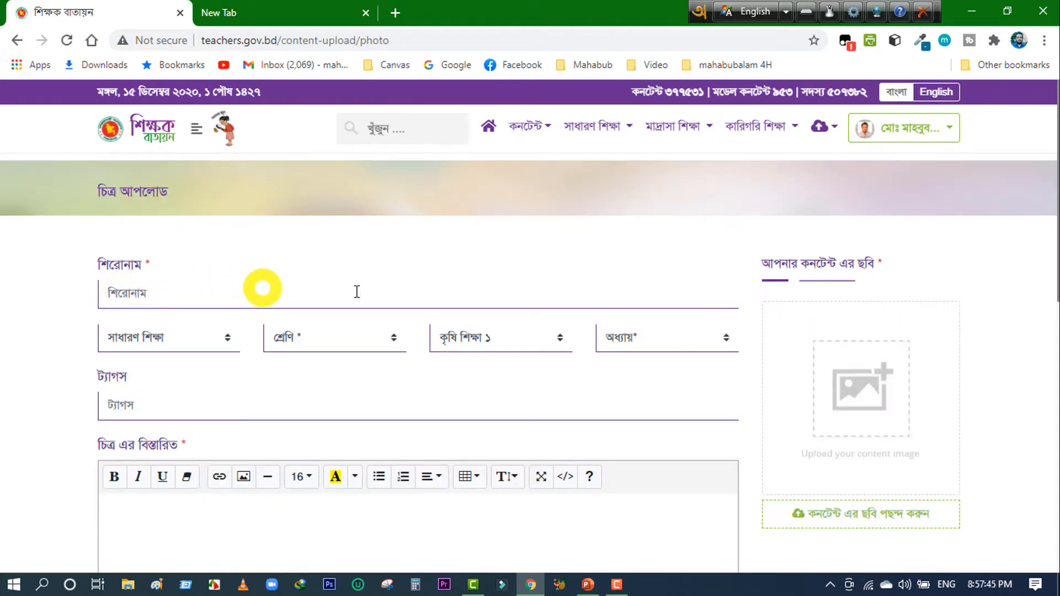
left_click(117, 293)
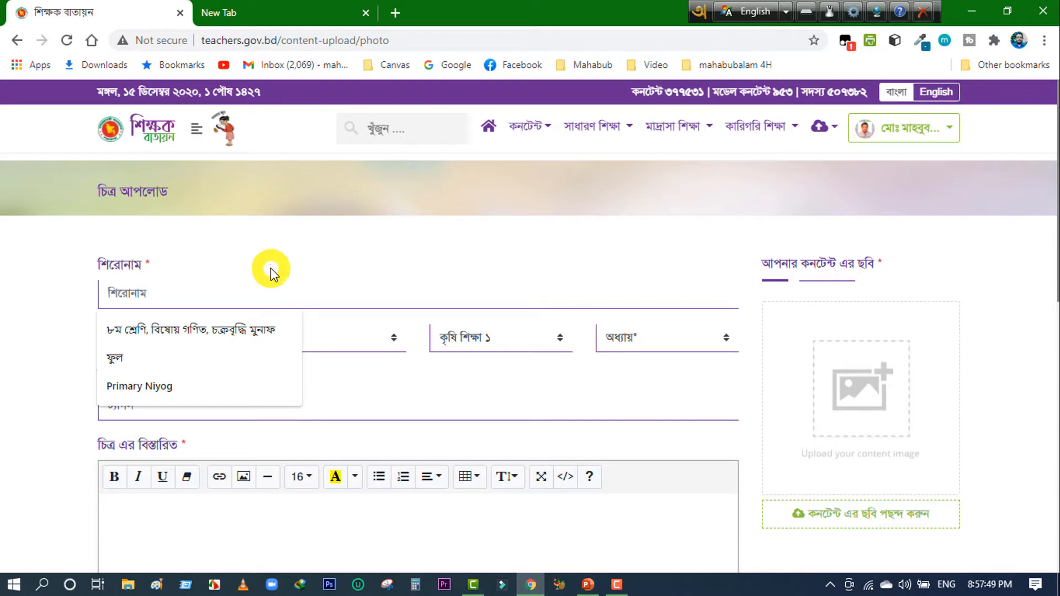
left_click(117, 359)
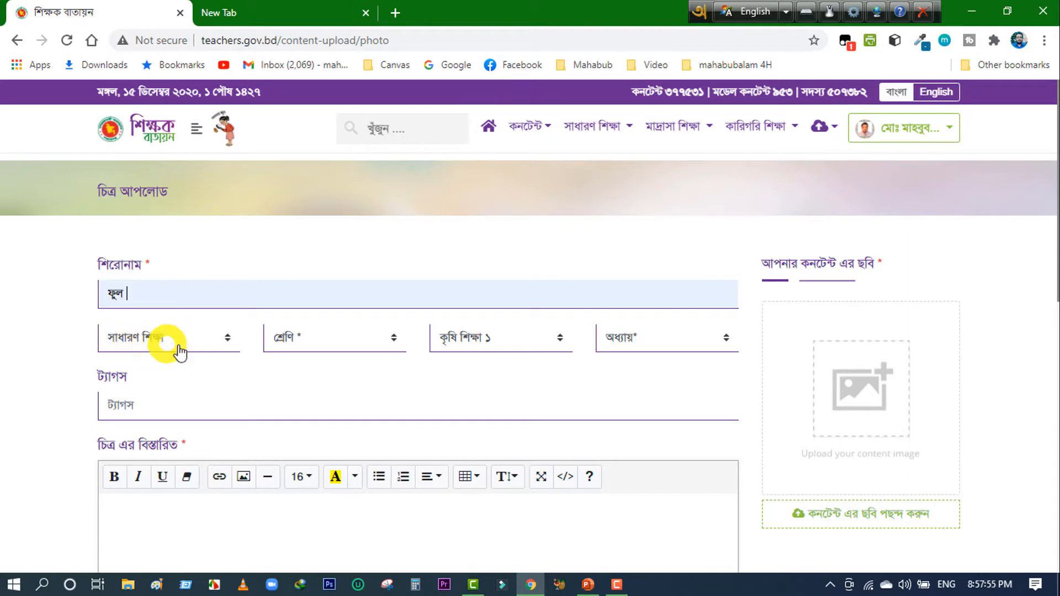
Classify the picture as সাধারণ শিক্ষা, class সপ্তম, subject বিজ্ঞান and chapter চতুর্থ অধ্যায়.
left_click(227, 342)
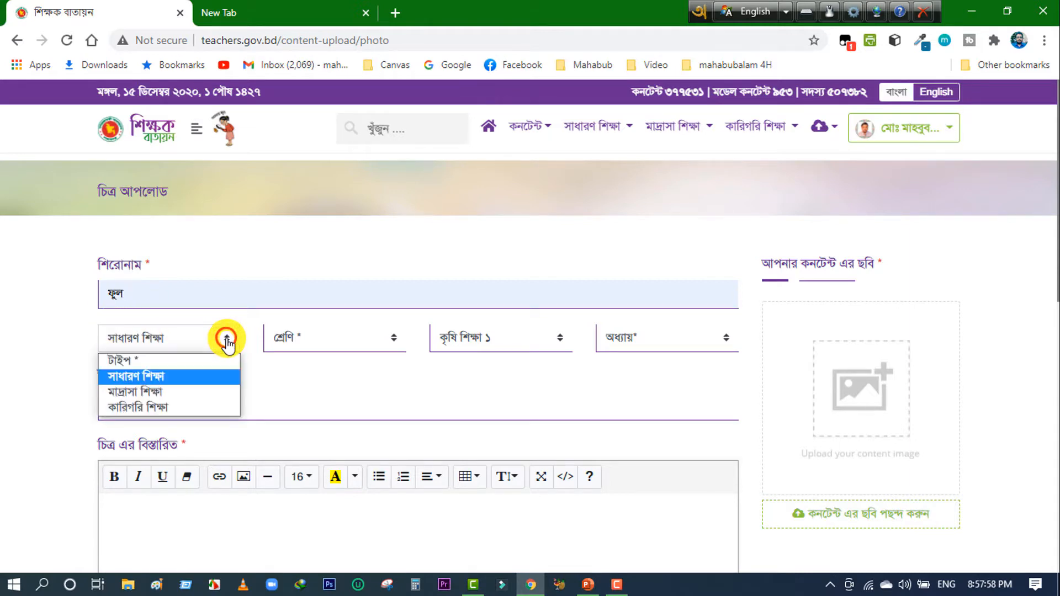
left_click(154, 381)
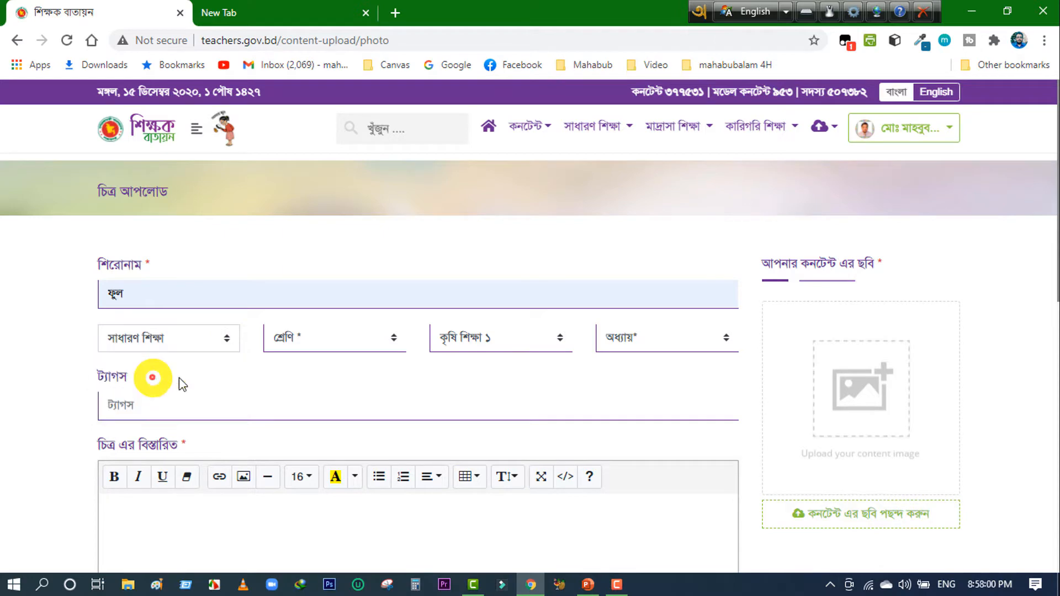
left_click(394, 338)
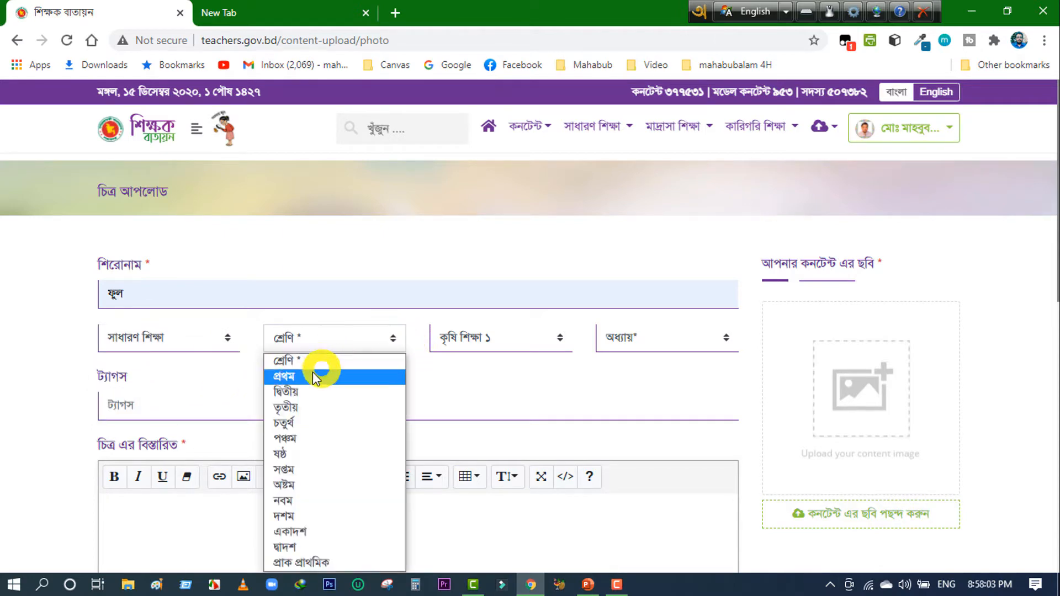
left_click(287, 473)
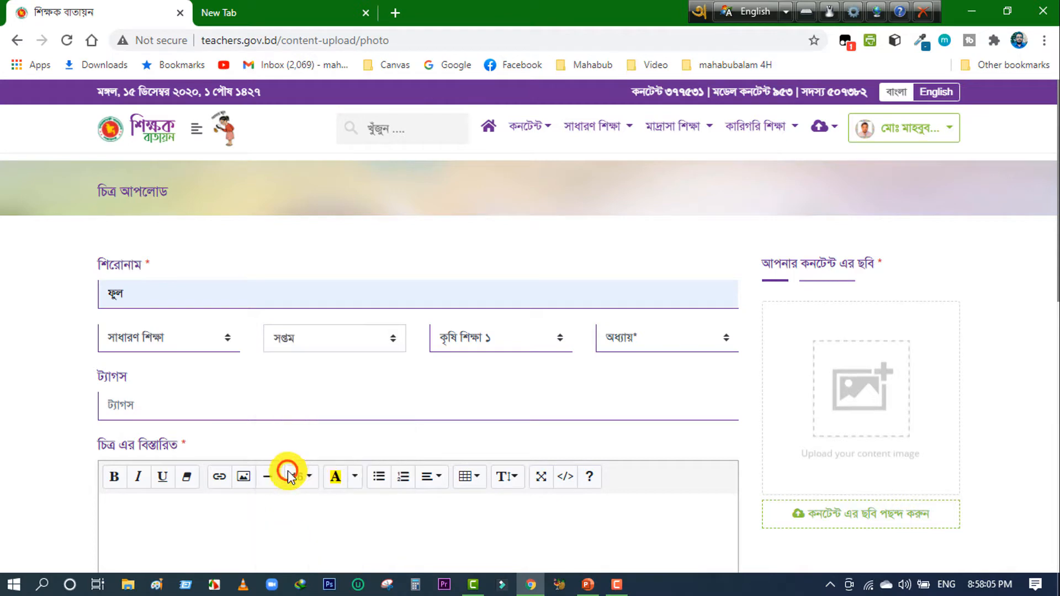
left_click(560, 339)
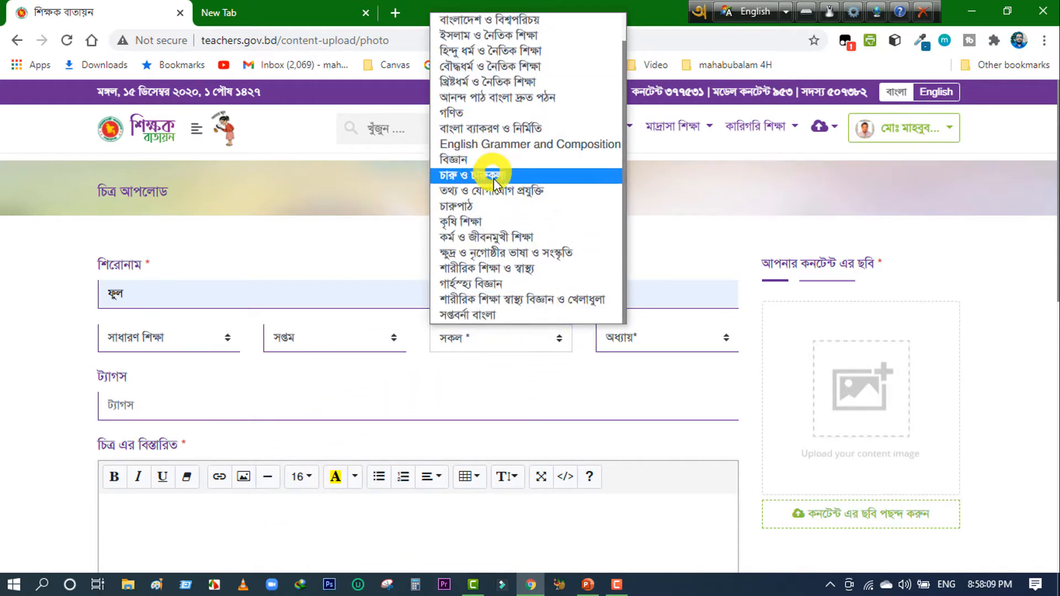
left_click(457, 161)
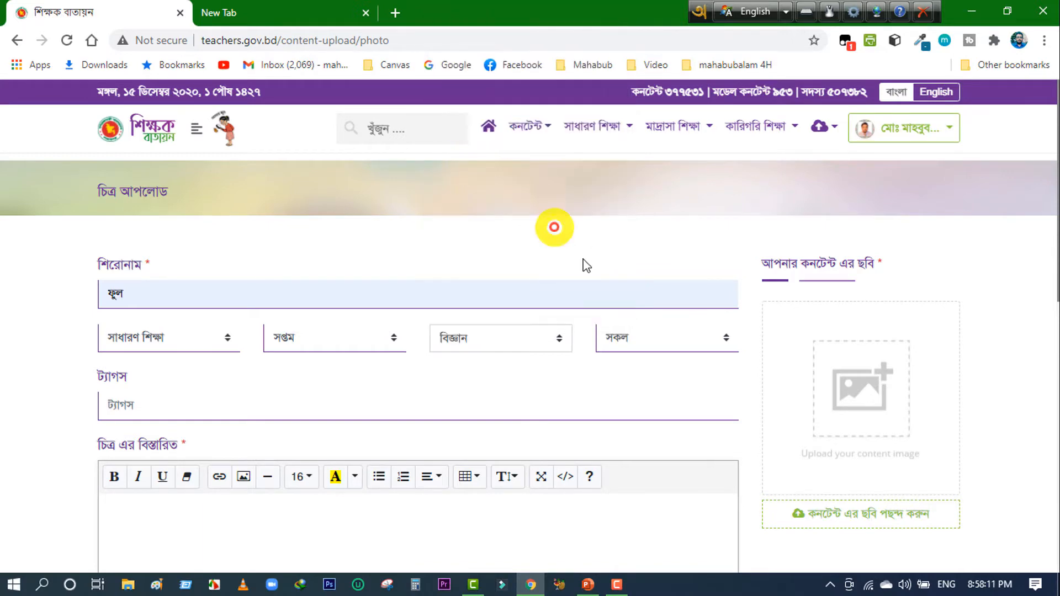
left_click(729, 344)
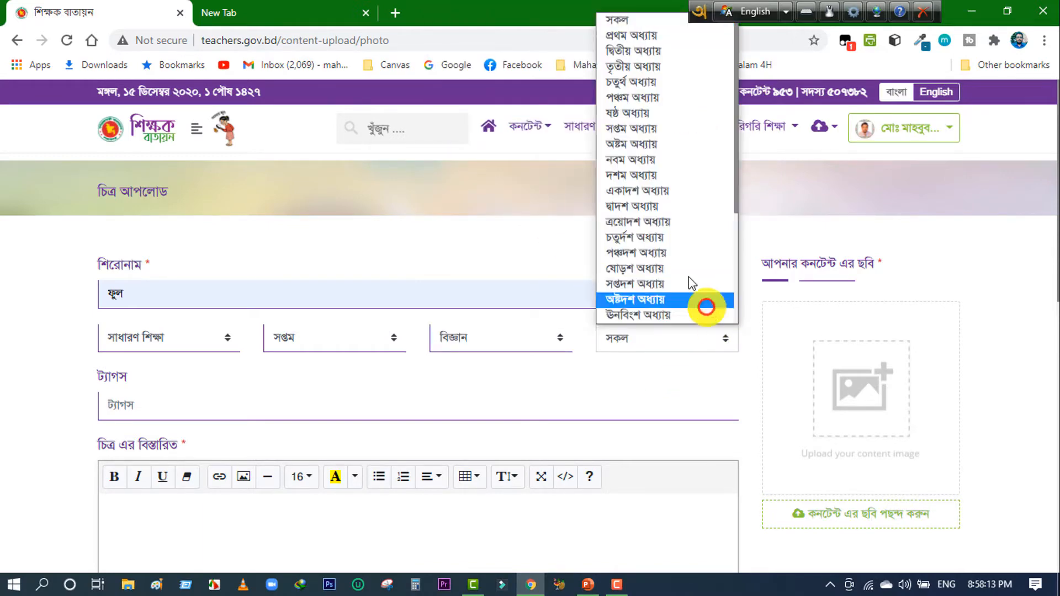
left_click(628, 89)
Enter "ফুল," as the picture's tag and copy the same text into its description.
scroll(350, 309, "down", 1)
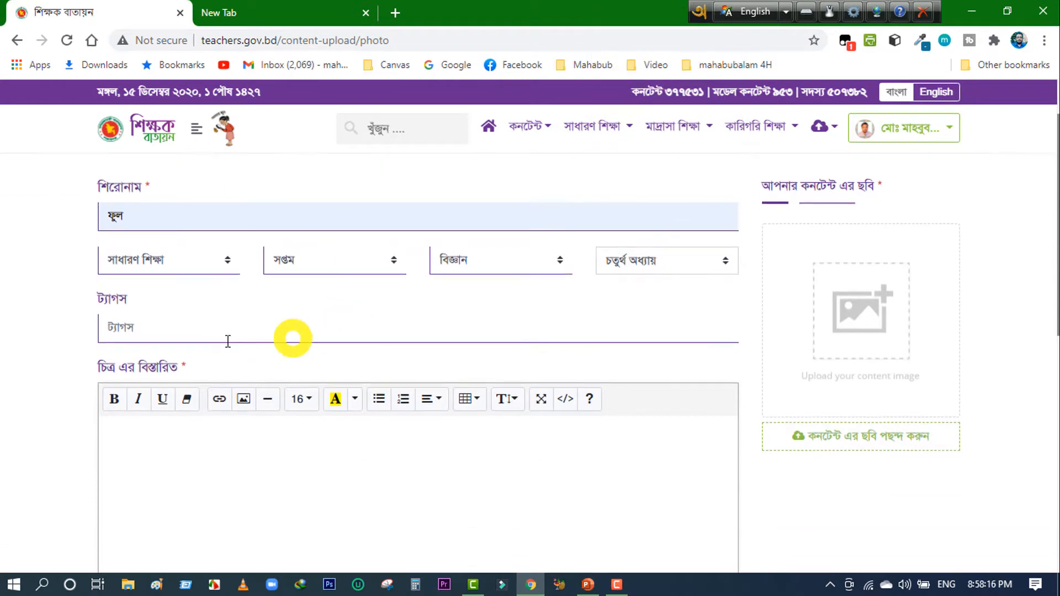
left_click(126, 332)
left_click(111, 369)
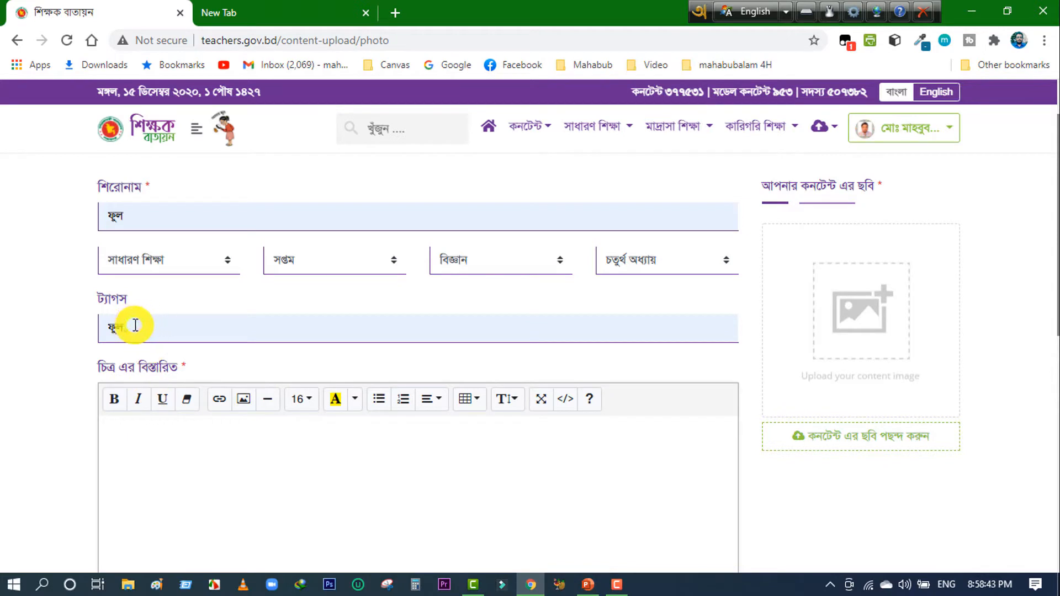
left_click_drag(133, 326, 112, 327)
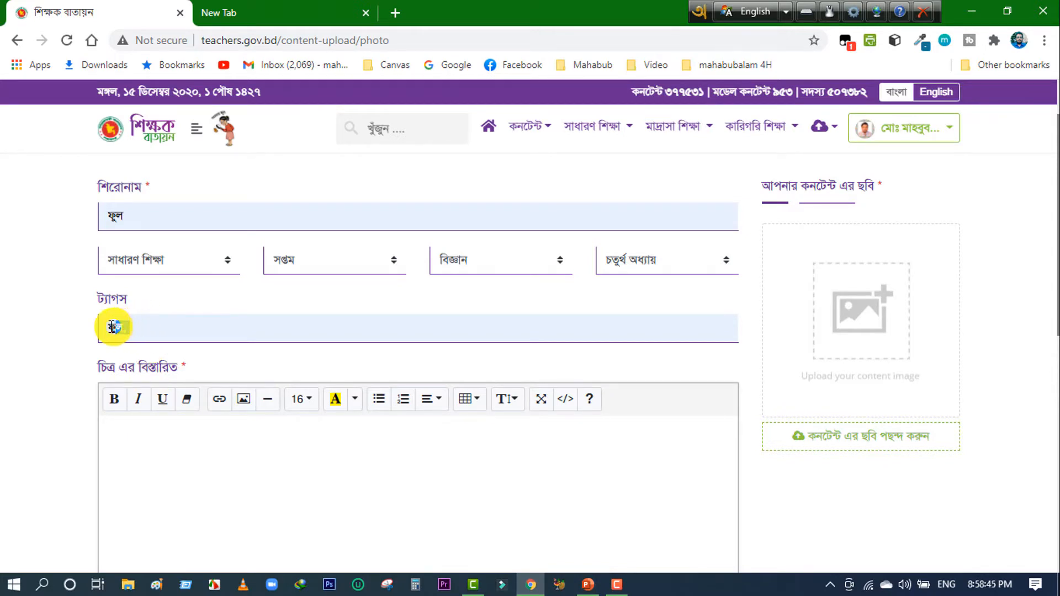
key("ctrl+c")
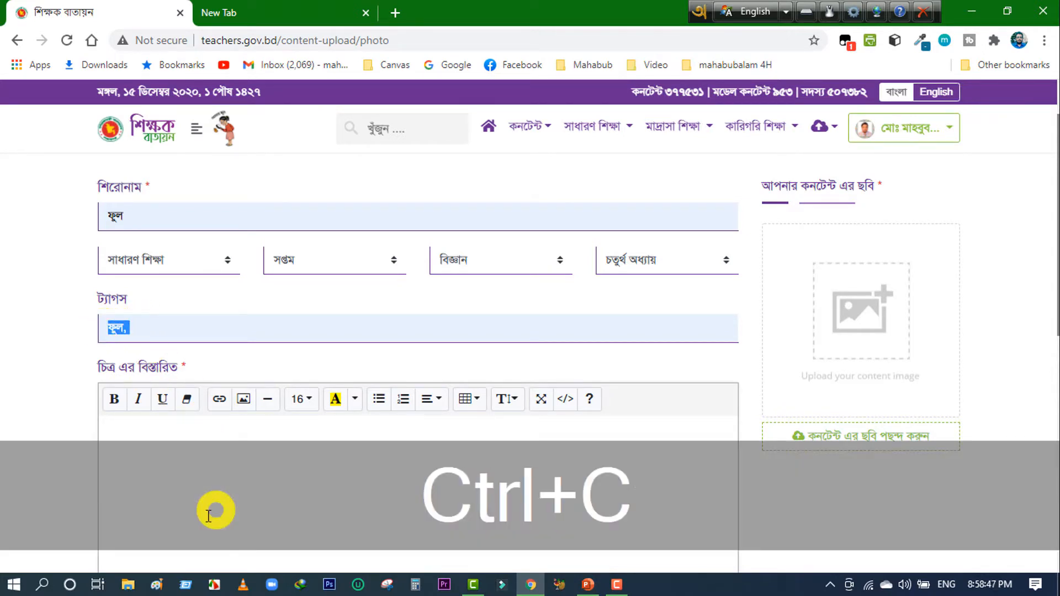
left_click(138, 438)
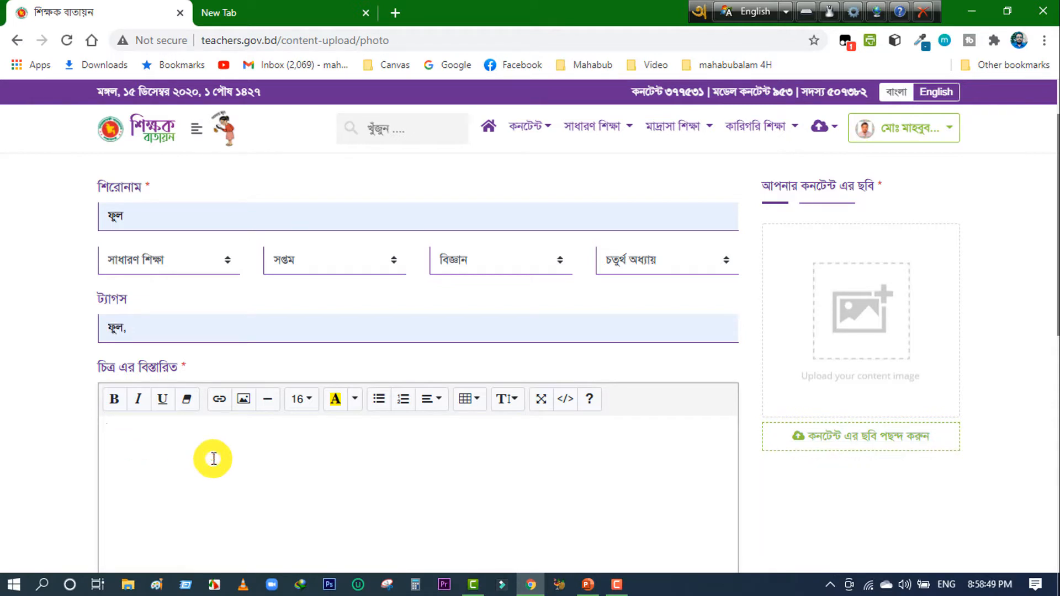
key("ctrl+v")
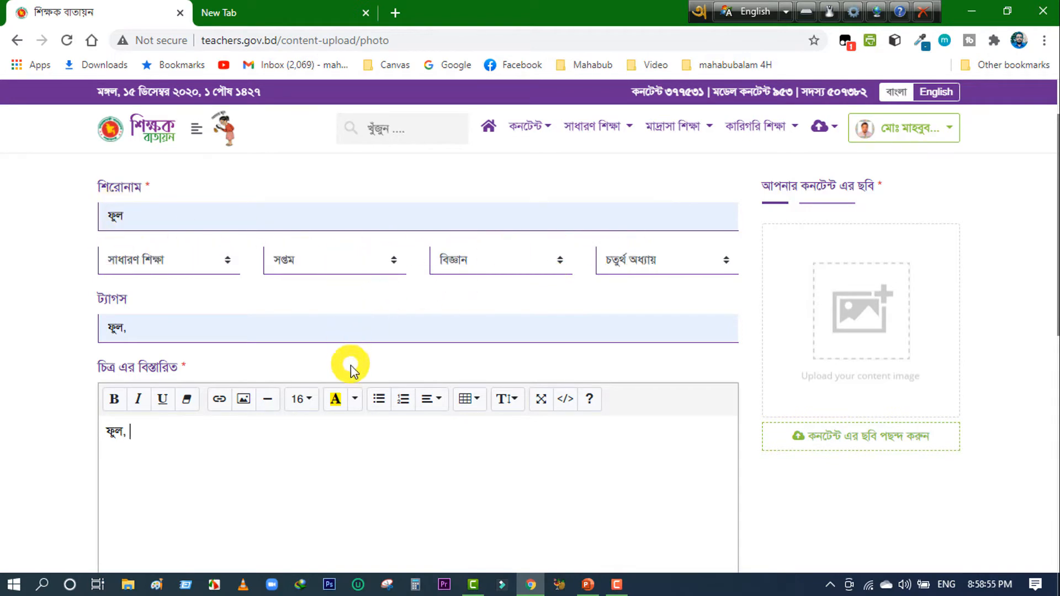
scroll(350, 367, "down", 3)
scroll(352, 366, "up", 5)
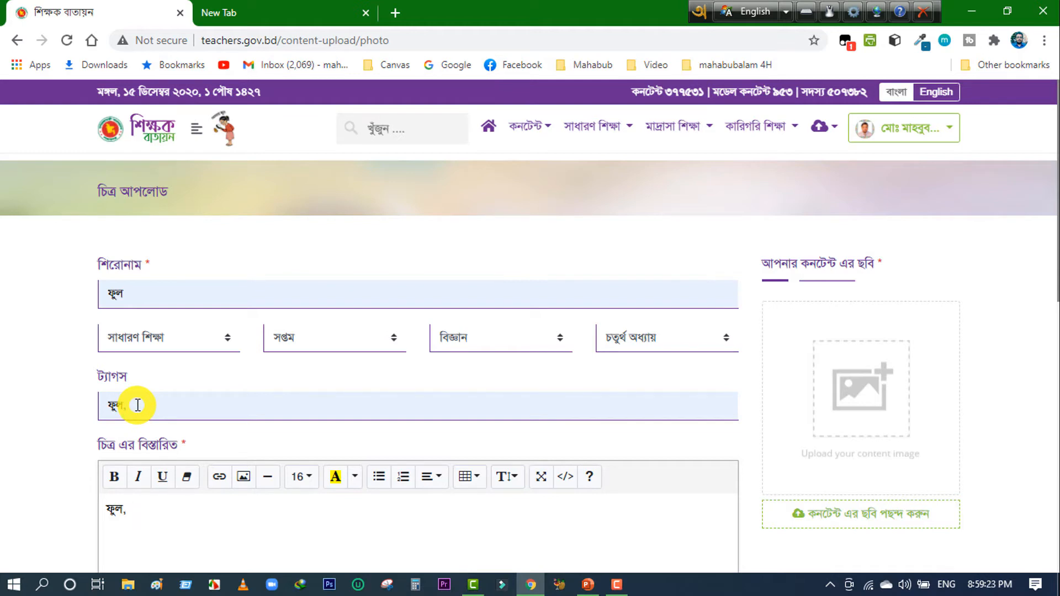
scroll(137, 405, "down", 1)
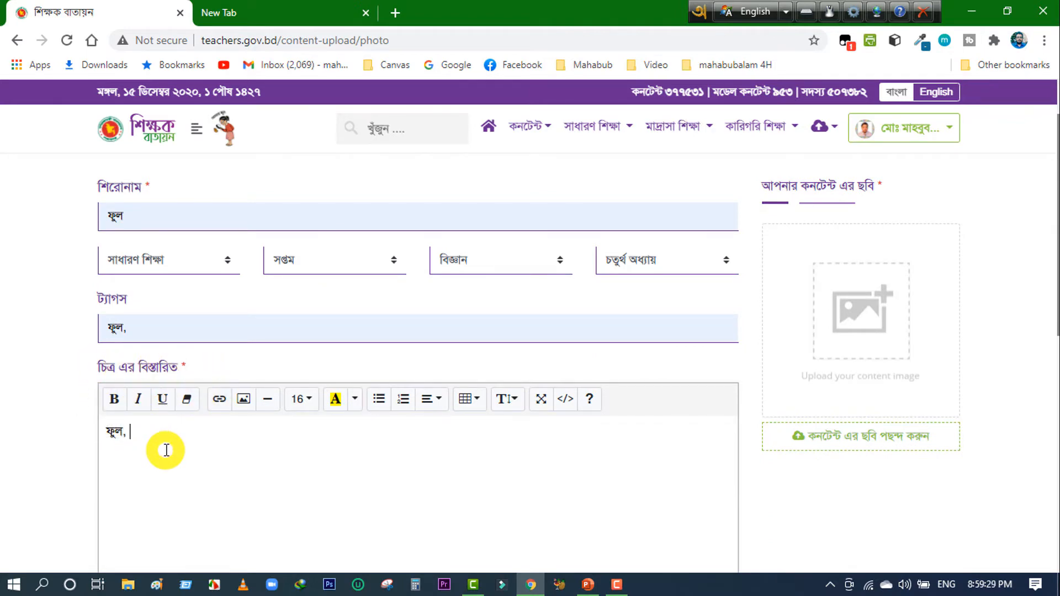
left_click(820, 439)
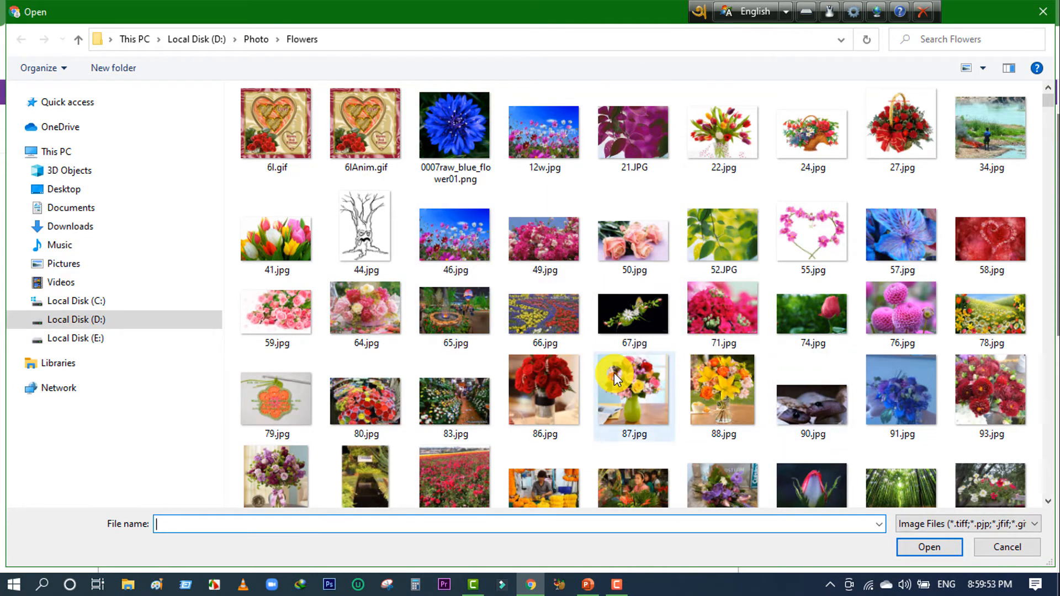
scroll(615, 373, "down", 10)
scroll(617, 375, "down", 3)
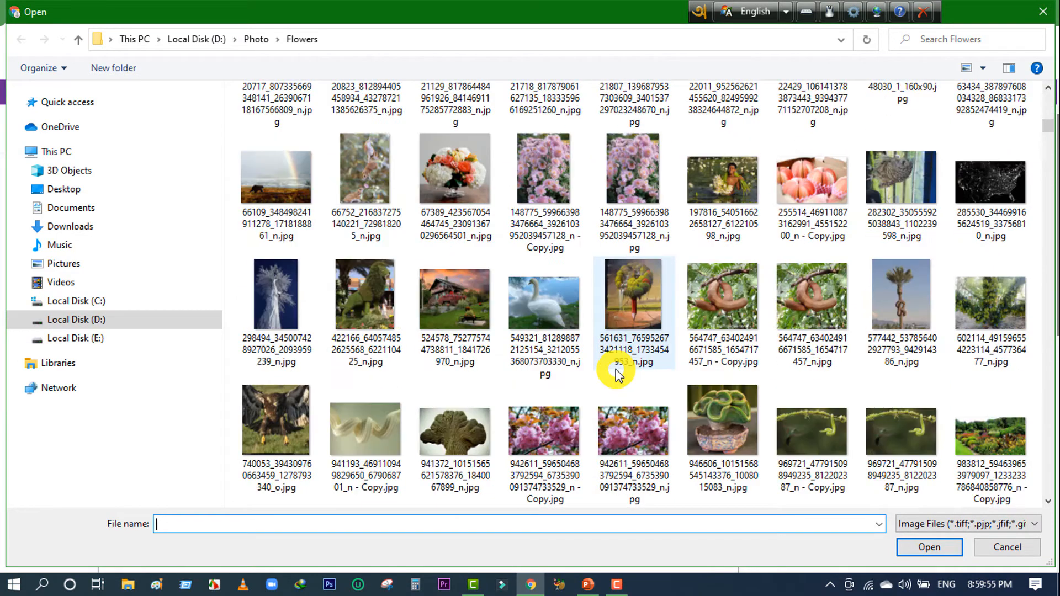
scroll(617, 374, "down", 15)
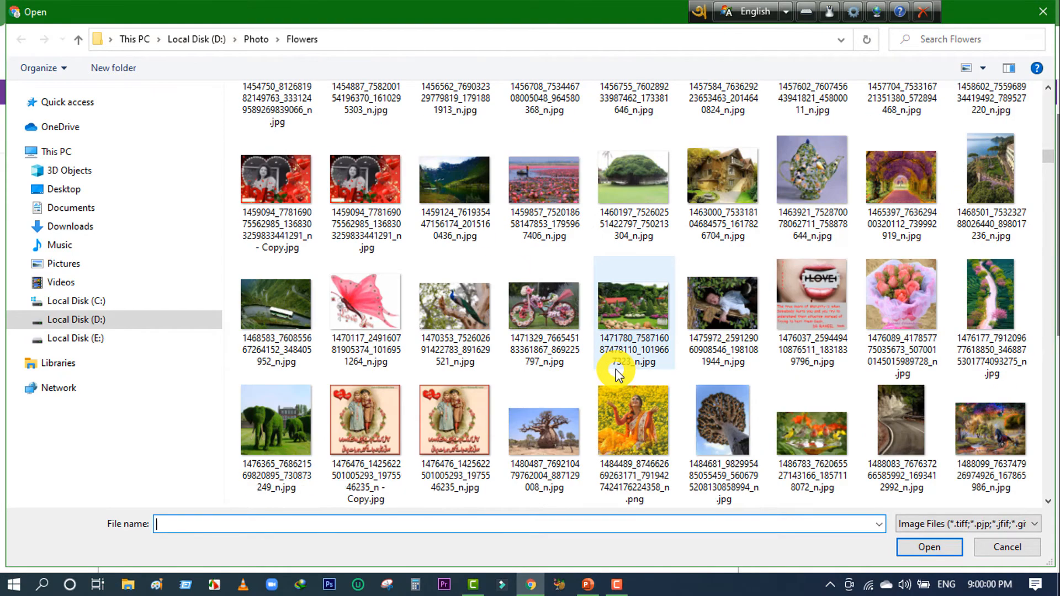
scroll(616, 374, "up", 5)
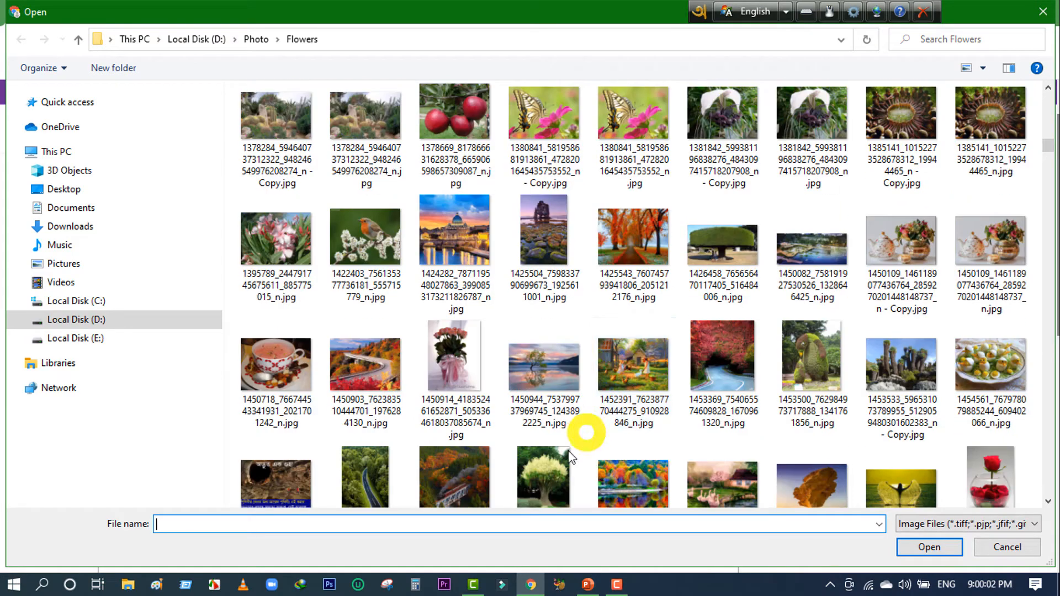
left_click(542, 483)
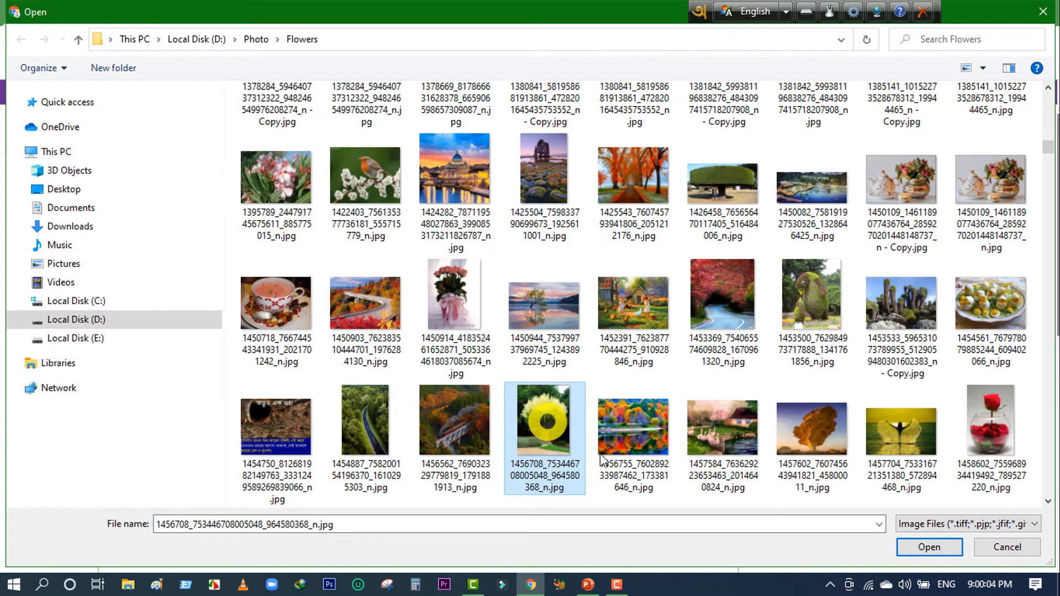
left_click(931, 548)
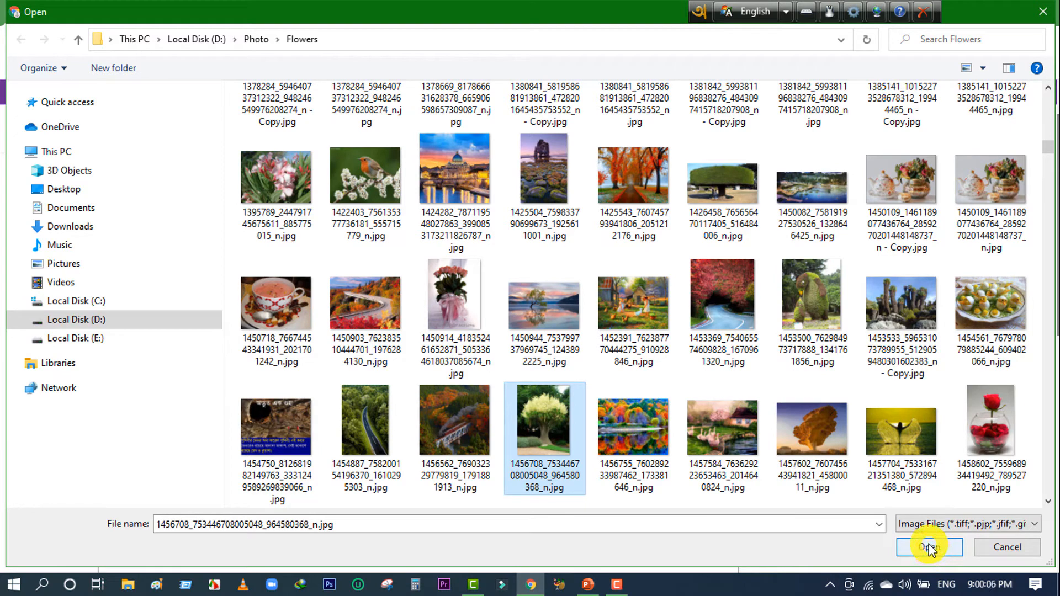
left_click(993, 422)
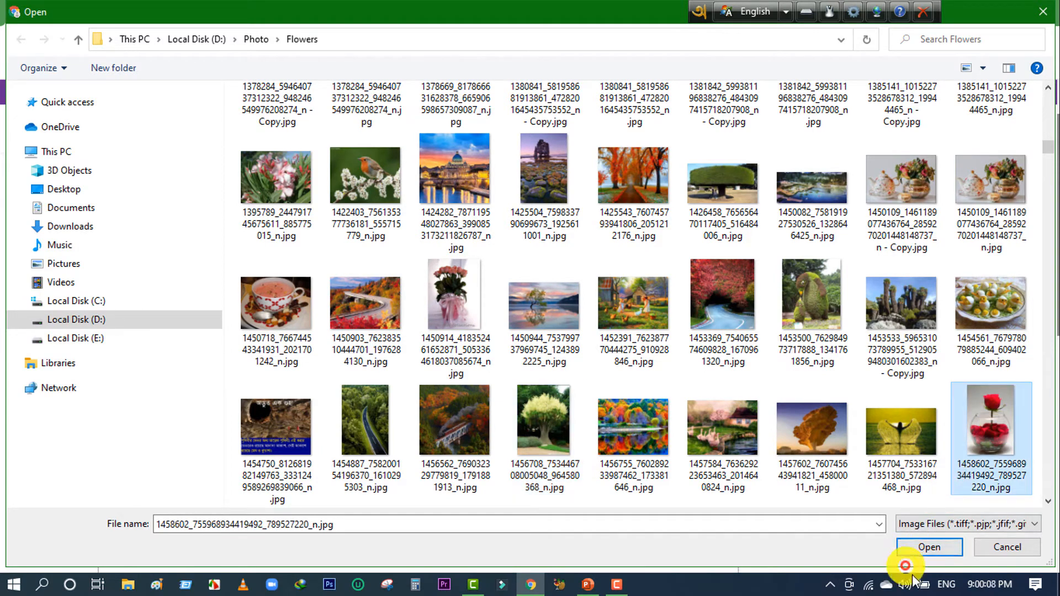
left_click(931, 549)
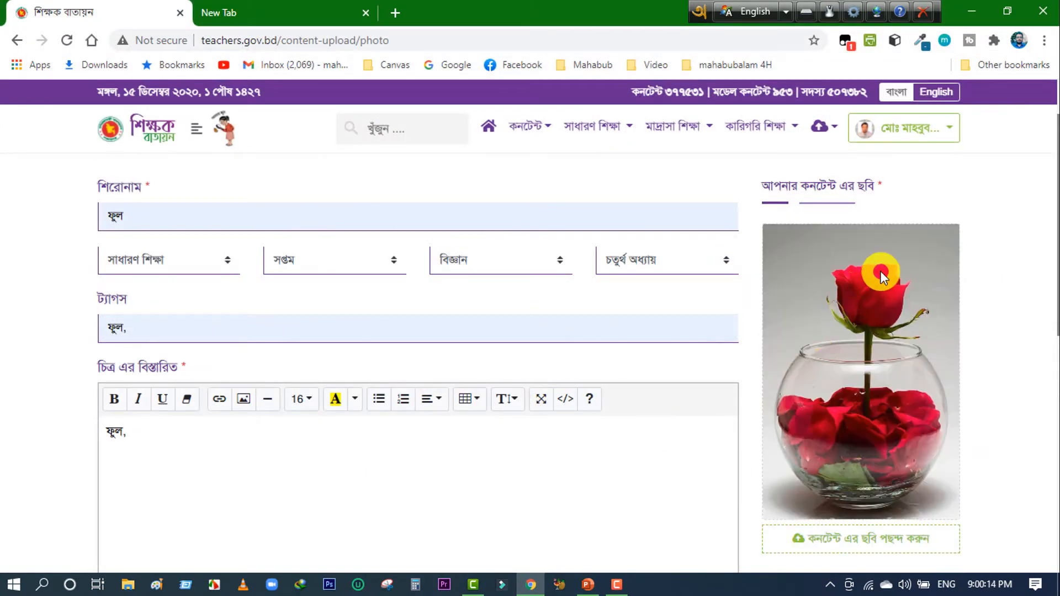
Review the completed picture form, submit it, and look through the picture gallery for the upload.
scroll(878, 271, "down", 2)
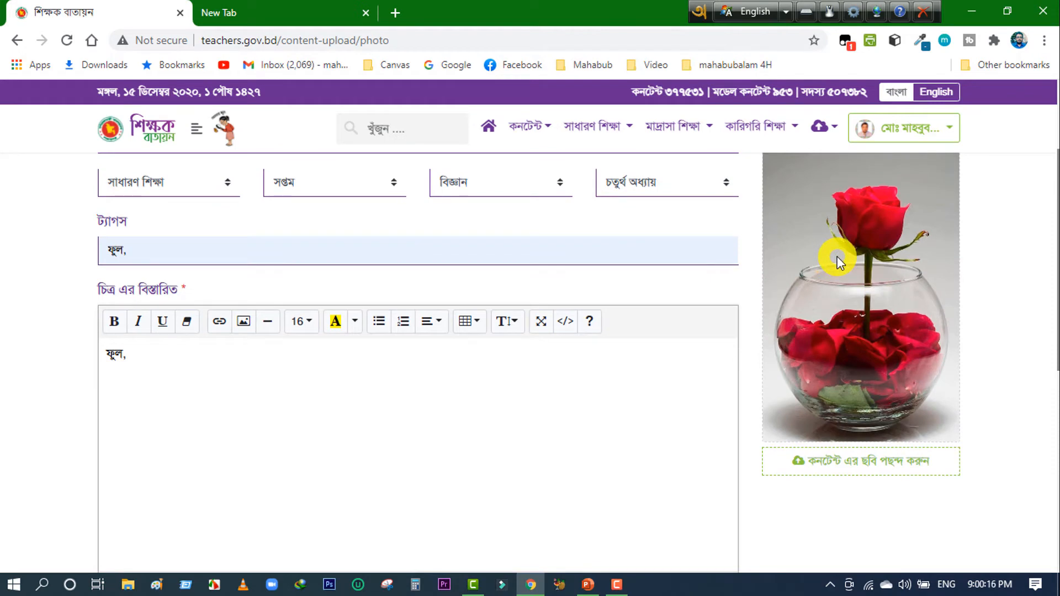
scroll(838, 262, "up", 3)
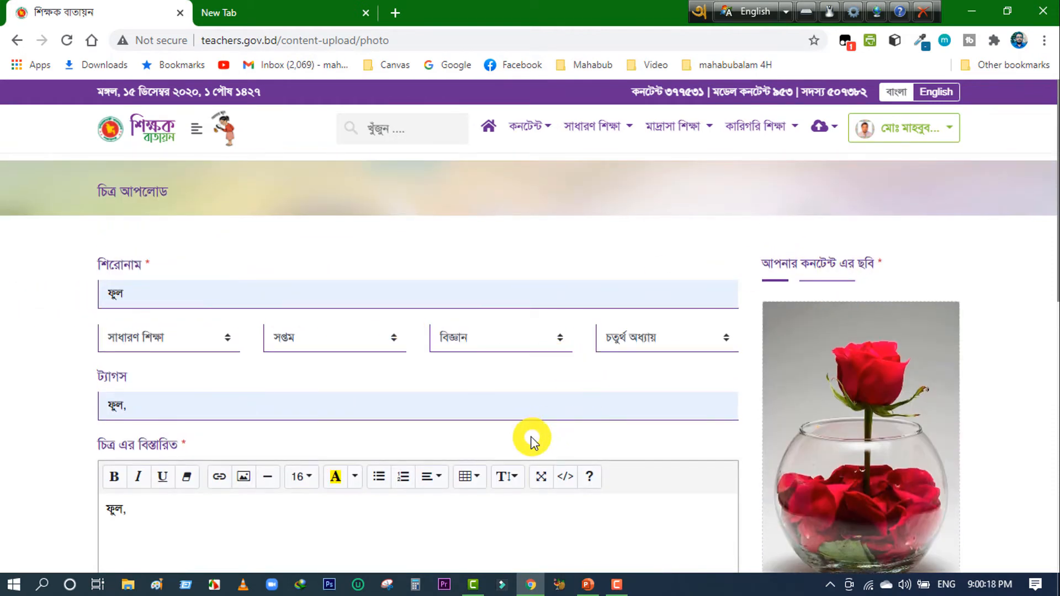
scroll(531, 441, "down", 4)
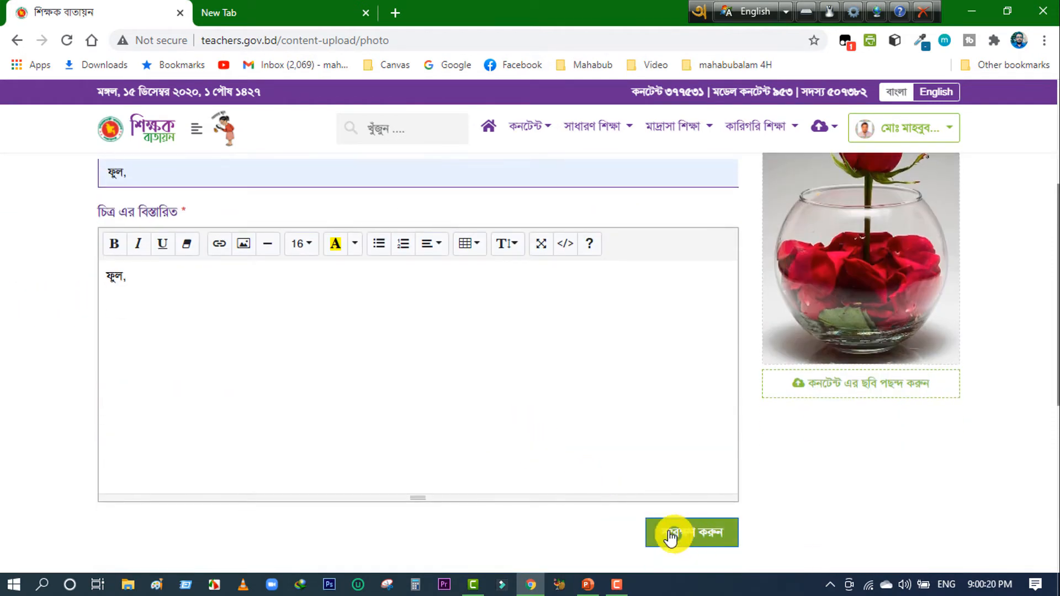
left_click(680, 534)
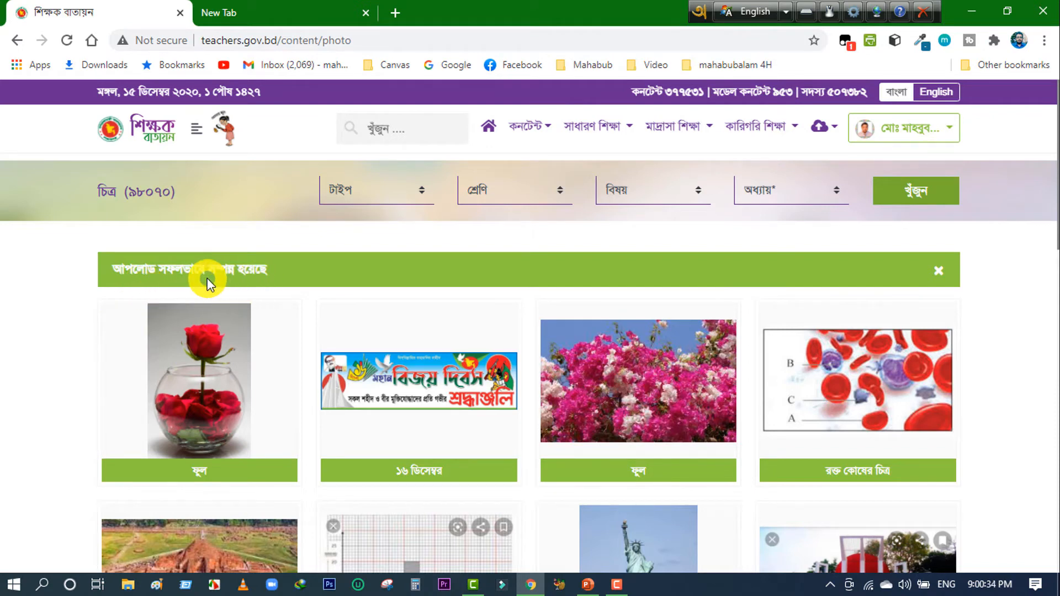
scroll(210, 282, "down", 1)
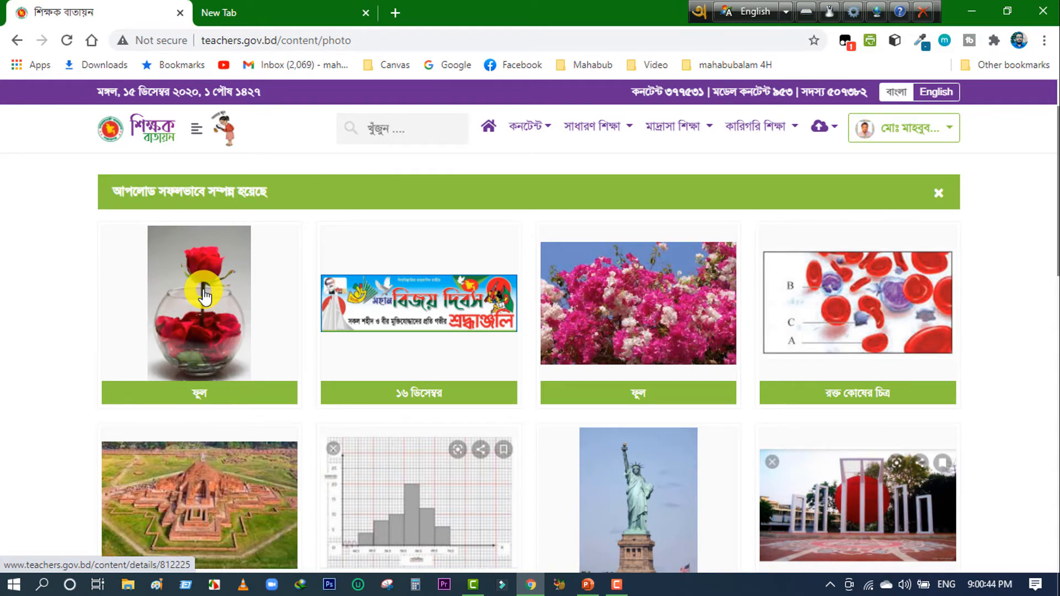
scroll(204, 295, "down", 7)
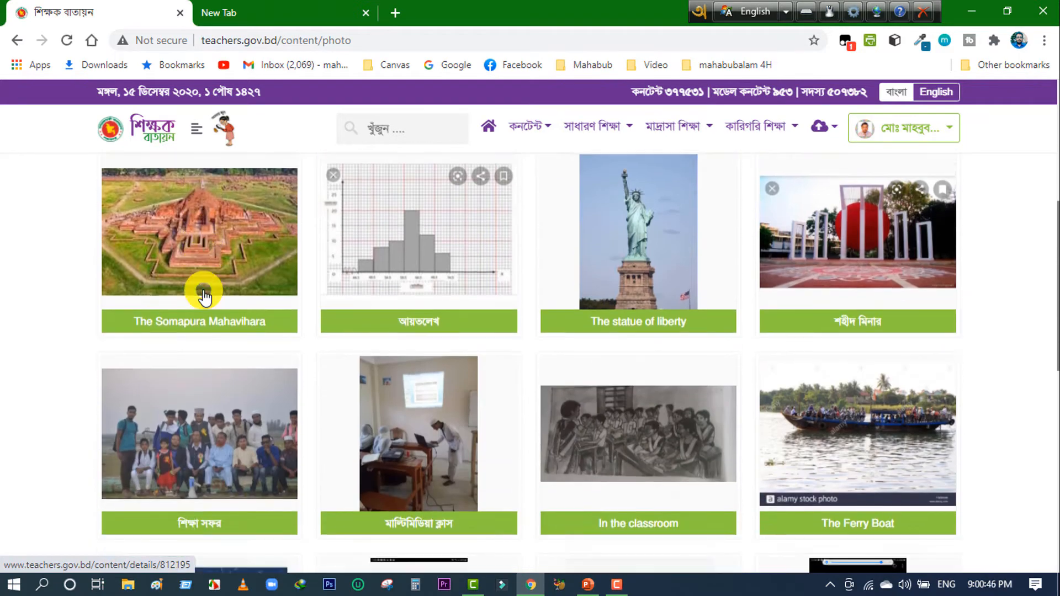
scroll(204, 319, "up", 8)
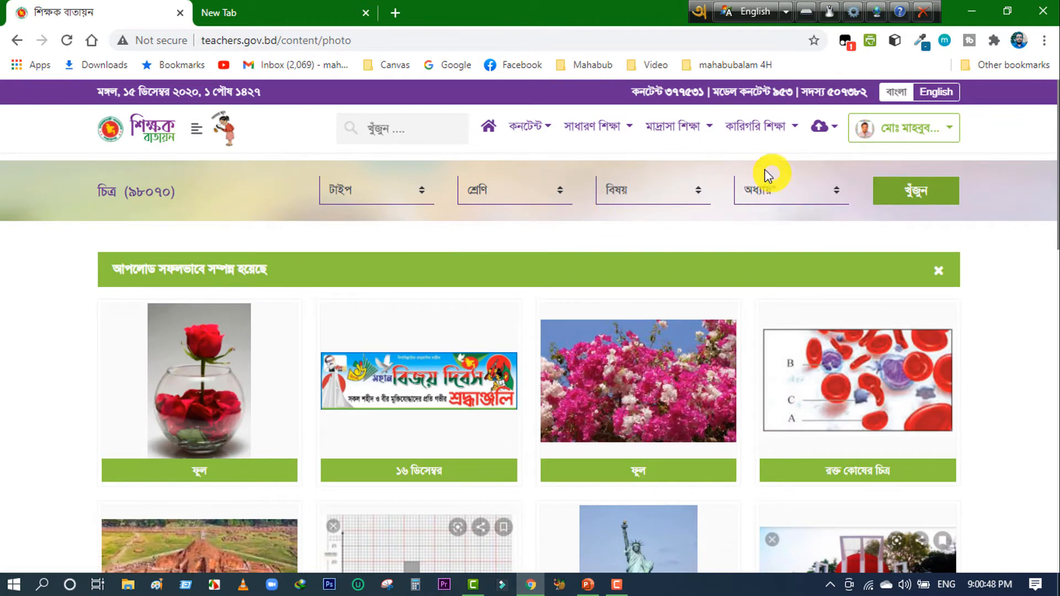
Return to the portal's home page and start a new ব্লগ upload.
left_click(489, 129)
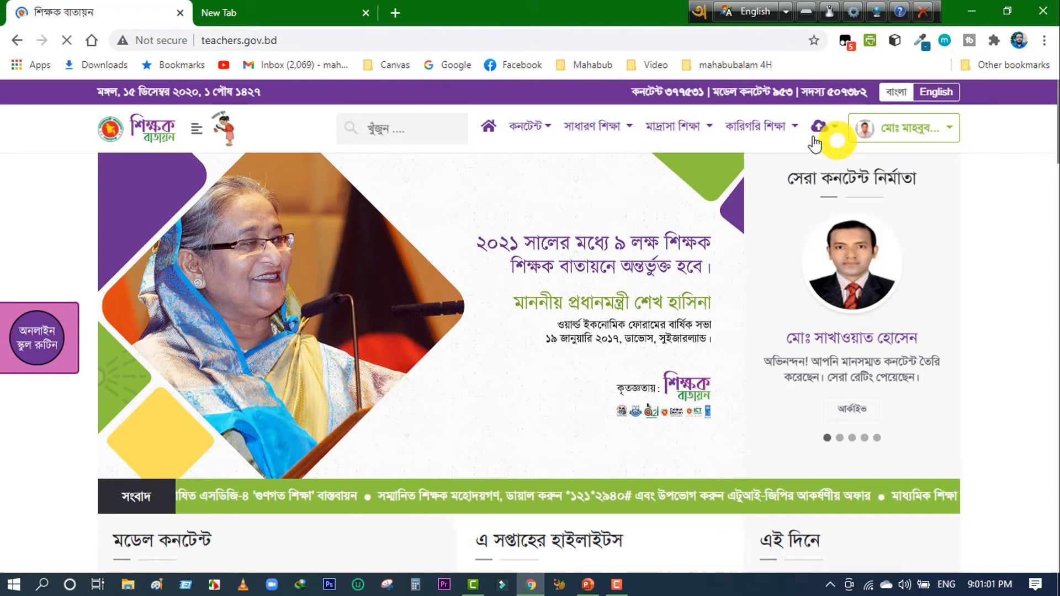
left_click(833, 132)
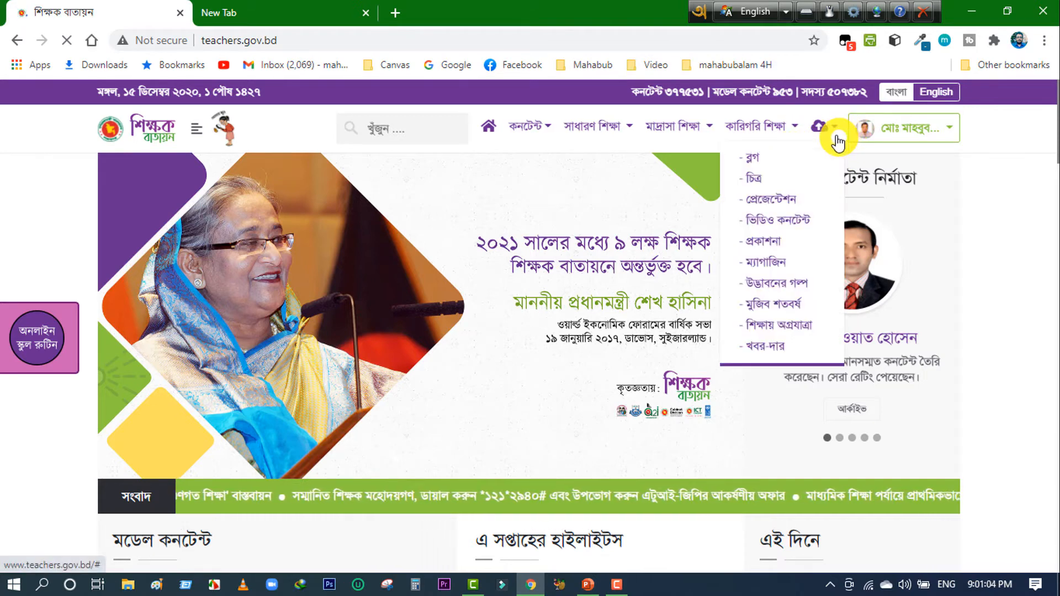
left_click(753, 158)
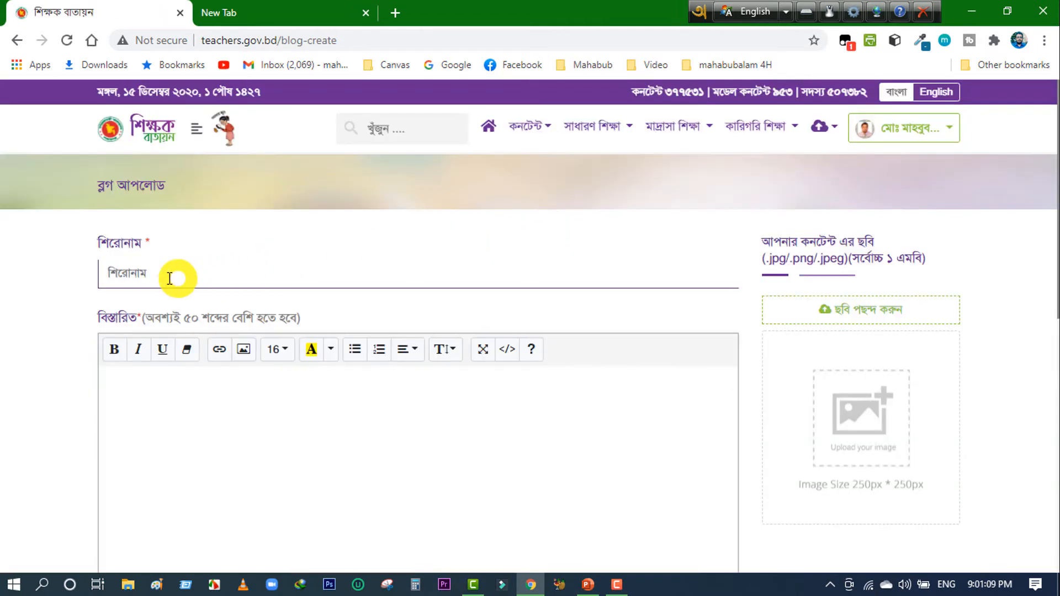
Title the blog post with the saved entry beginning "৮ম শ্রেণি, বিষয় গণিত, চক্রবৃদ্ধি মুনাফার উপর একটি কন্টিন্ট আপলোড করেছি".
left_click(119, 268)
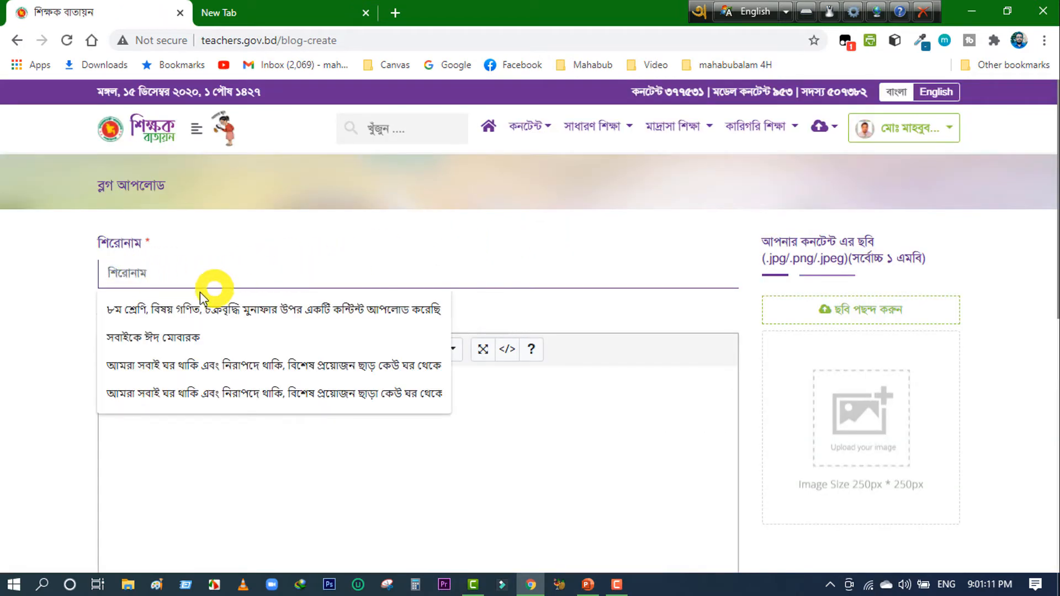
left_click(286, 313)
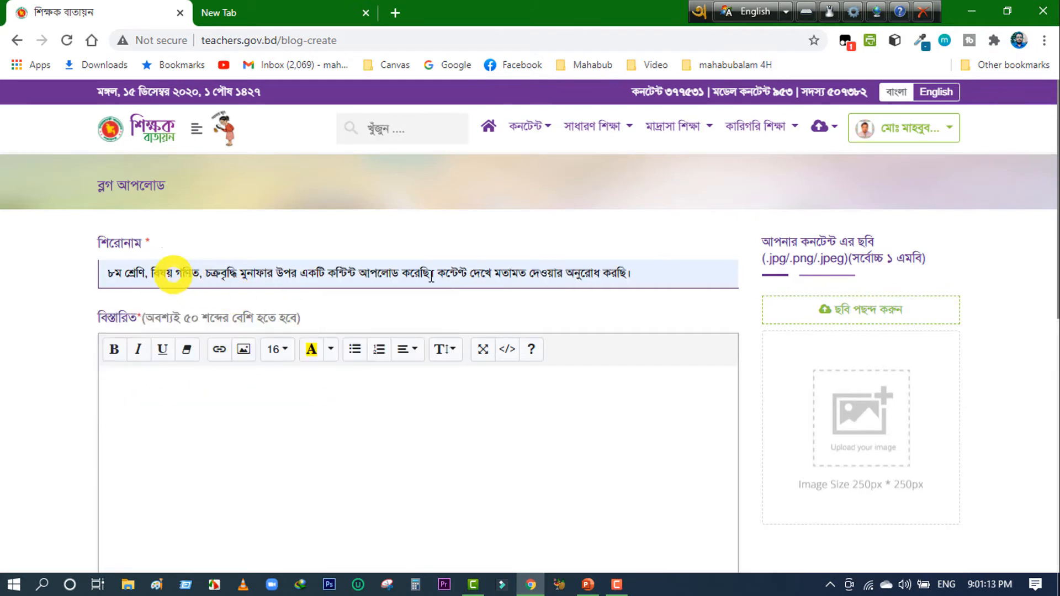
left_click(106, 279)
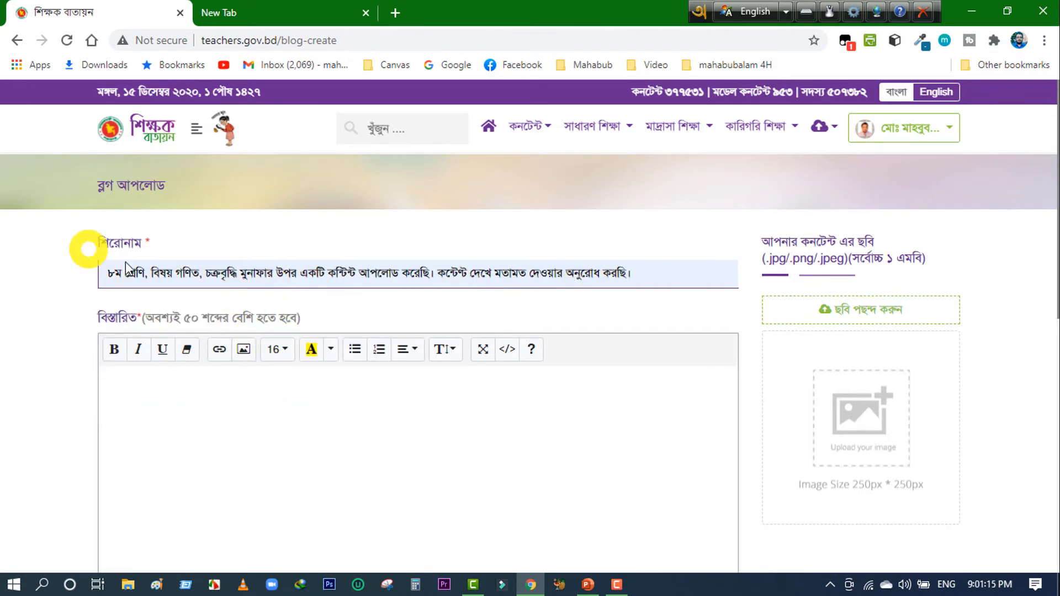
Copy the blog post's full title text into its বিস্তারিত description.
left_click(133, 395)
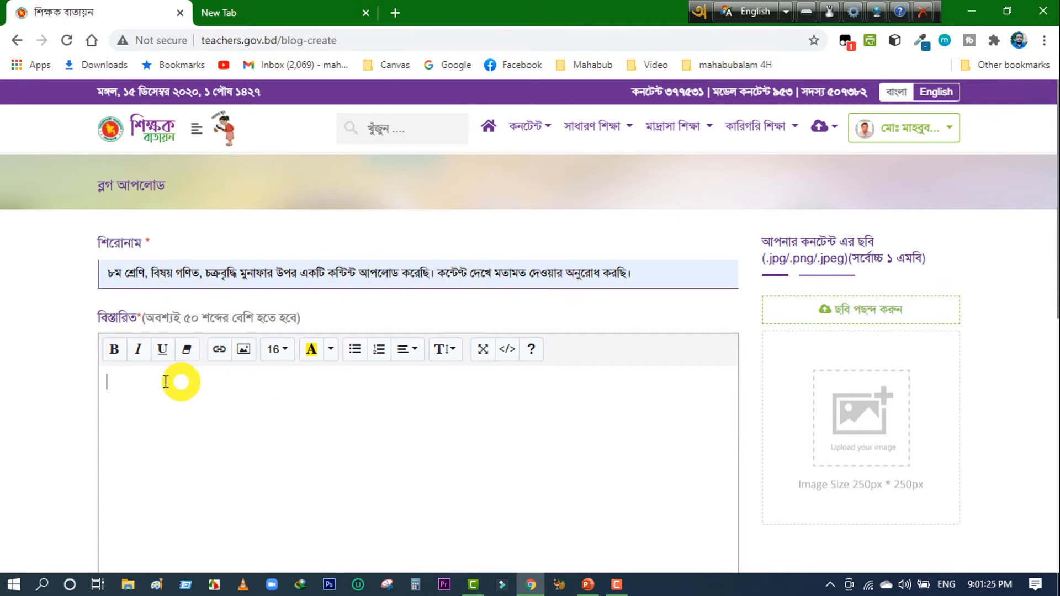
scroll(135, 244, "down", 3)
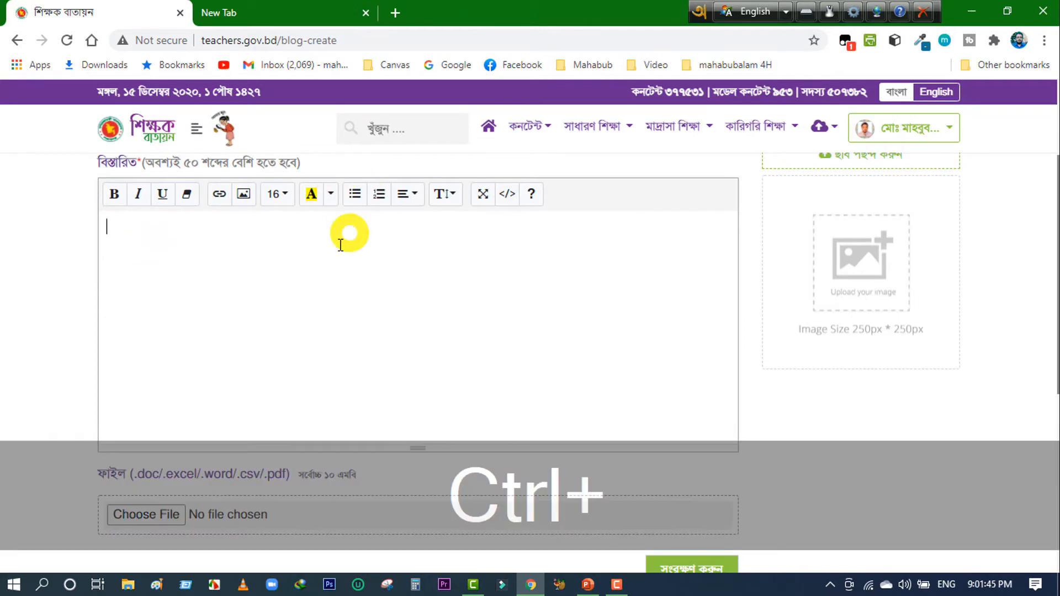
scroll(350, 234, "up", 3)
left_click_drag(633, 273, 78, 277)
key("ctrl+c")
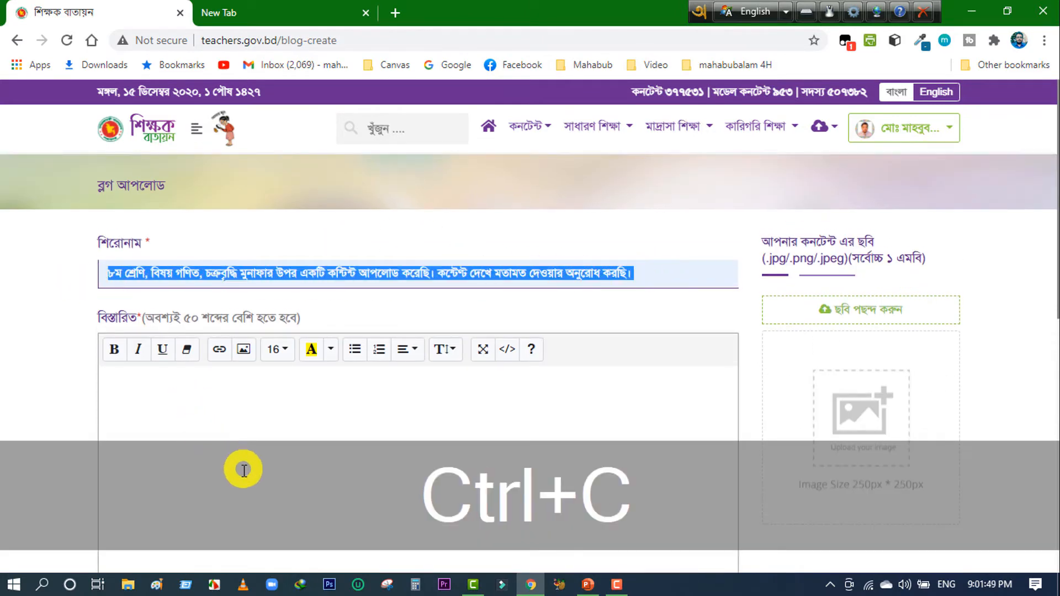
left_click(123, 391)
key("ctrl+v")
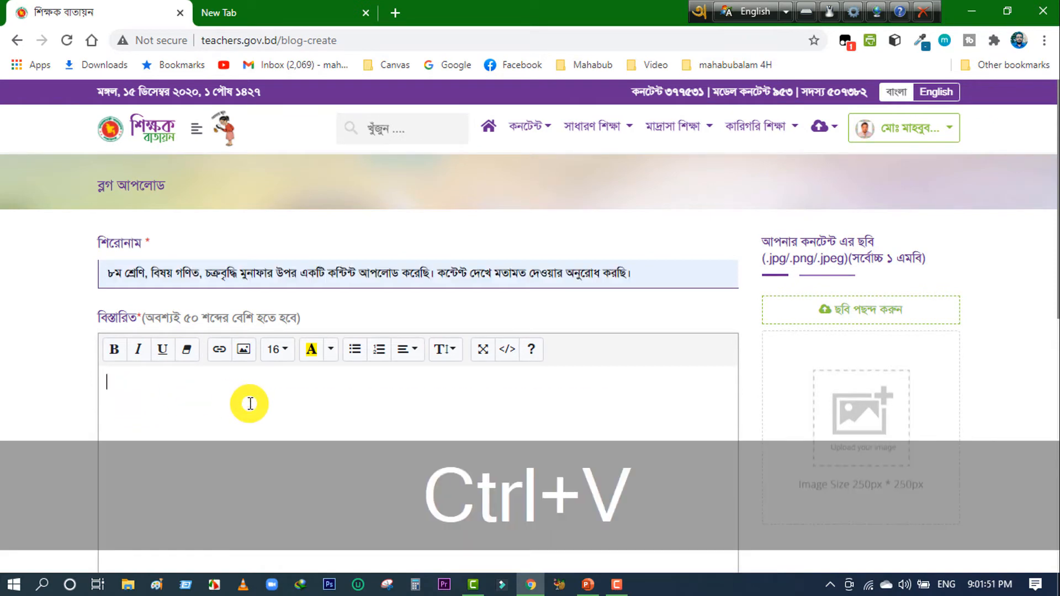
scroll(357, 377, "down", 3)
scroll(360, 364, "up", 3)
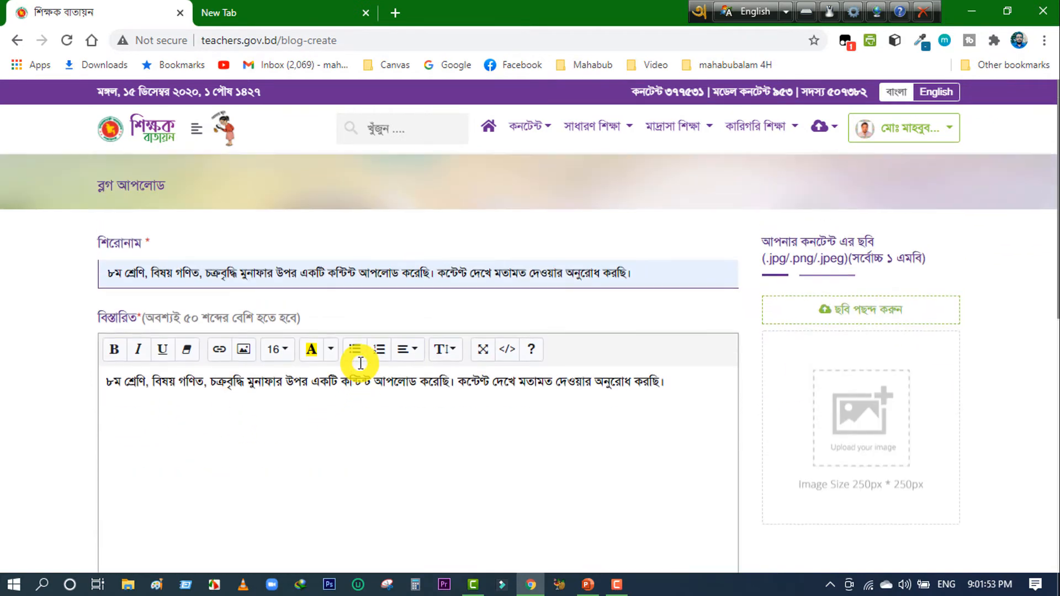
left_click(187, 265)
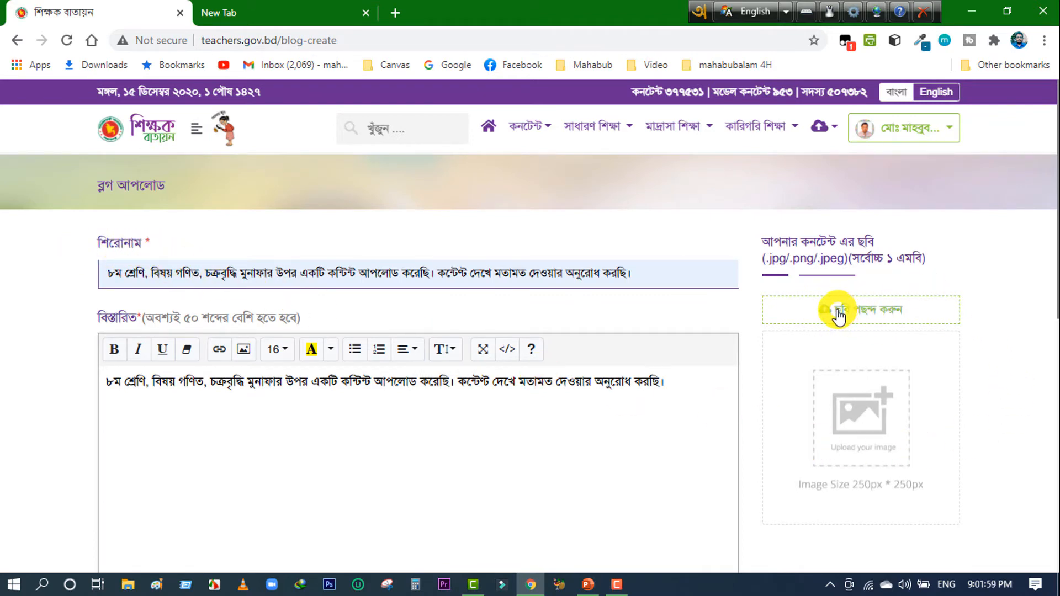
Attach 86.jpg, the red rose bouquet from the Flowers folder, as the blog post's image.
scroll(608, 372, "down", 3)
scroll(610, 372, "up", 2)
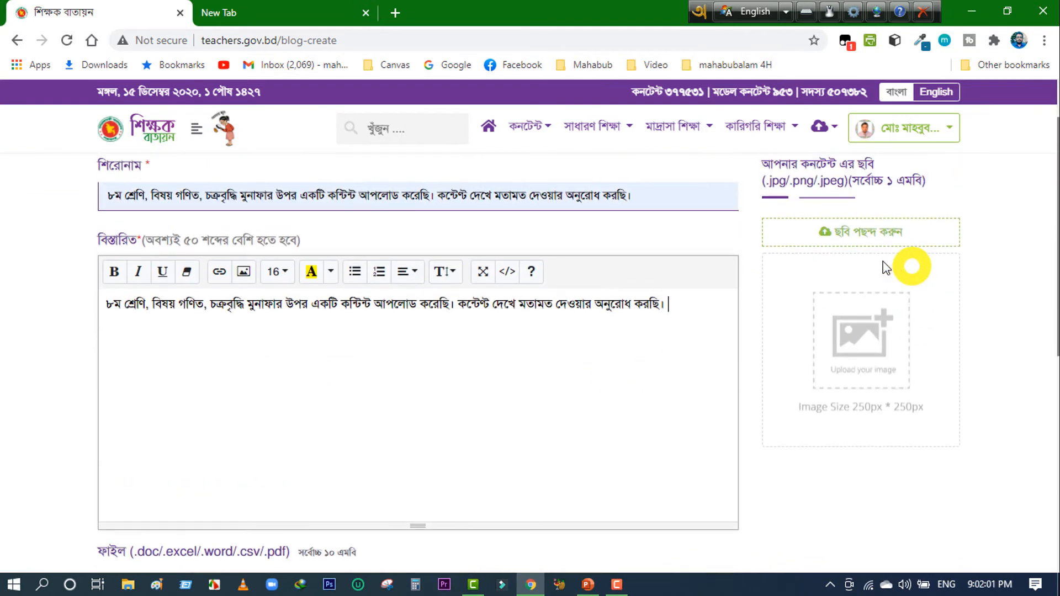
left_click(859, 236)
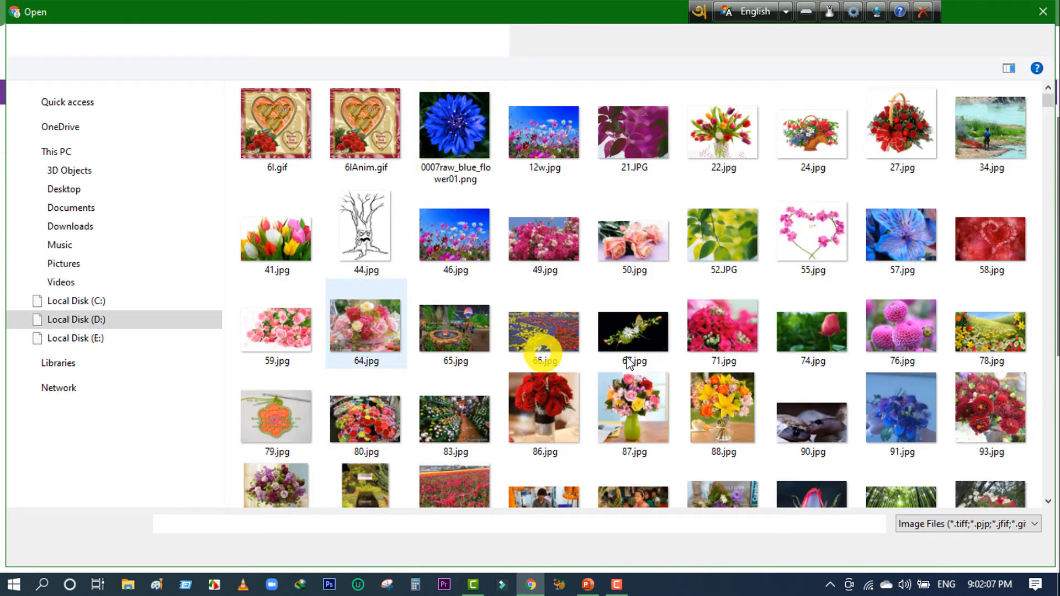
left_click(544, 405)
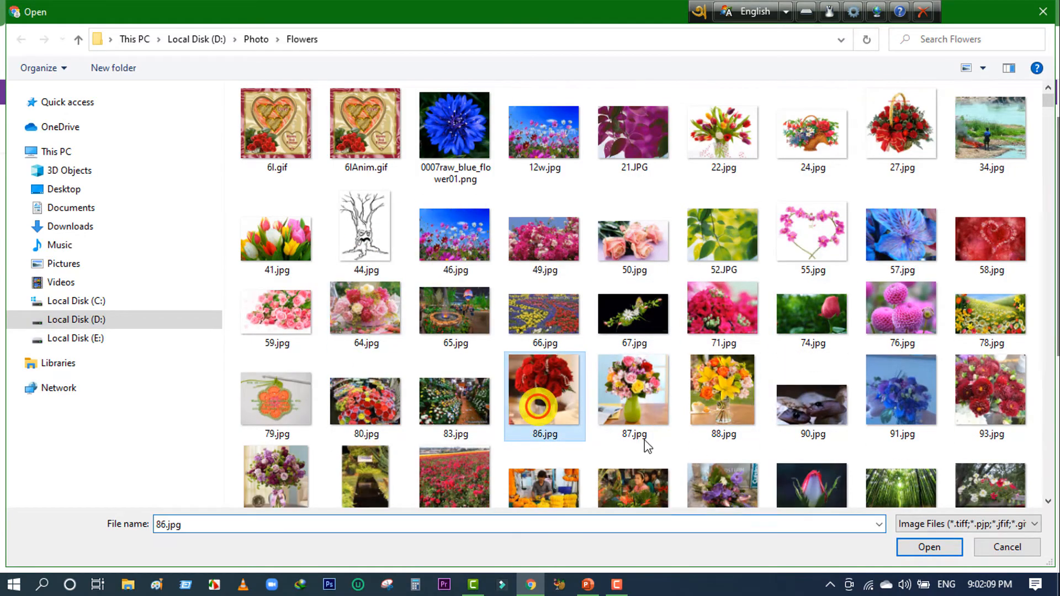
left_click(933, 552)
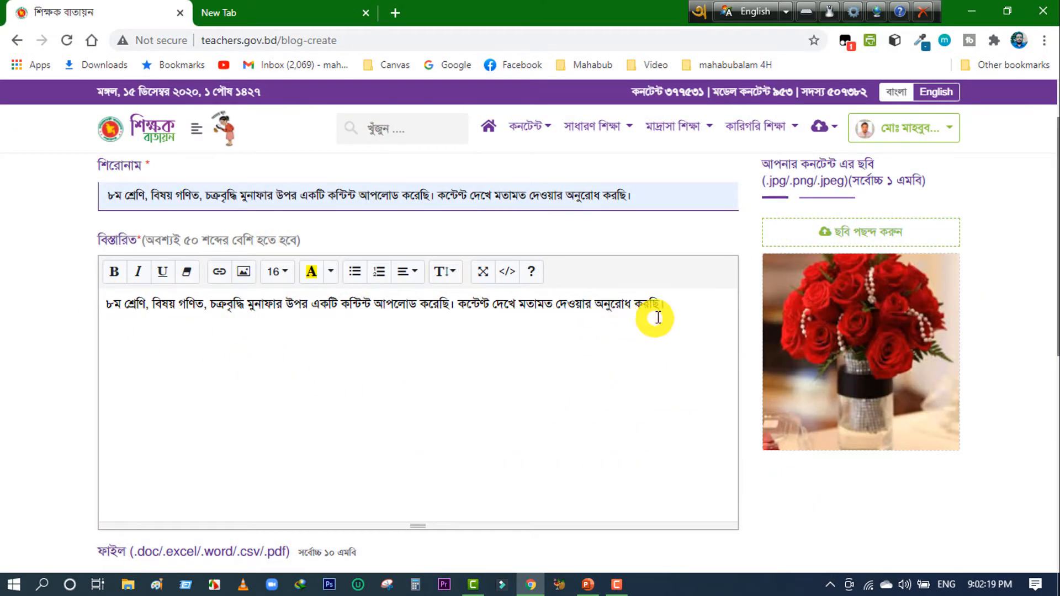
Submit the blog post for saving and check the returned form for unmet requirements on its fields.
scroll(429, 414, "down", 4)
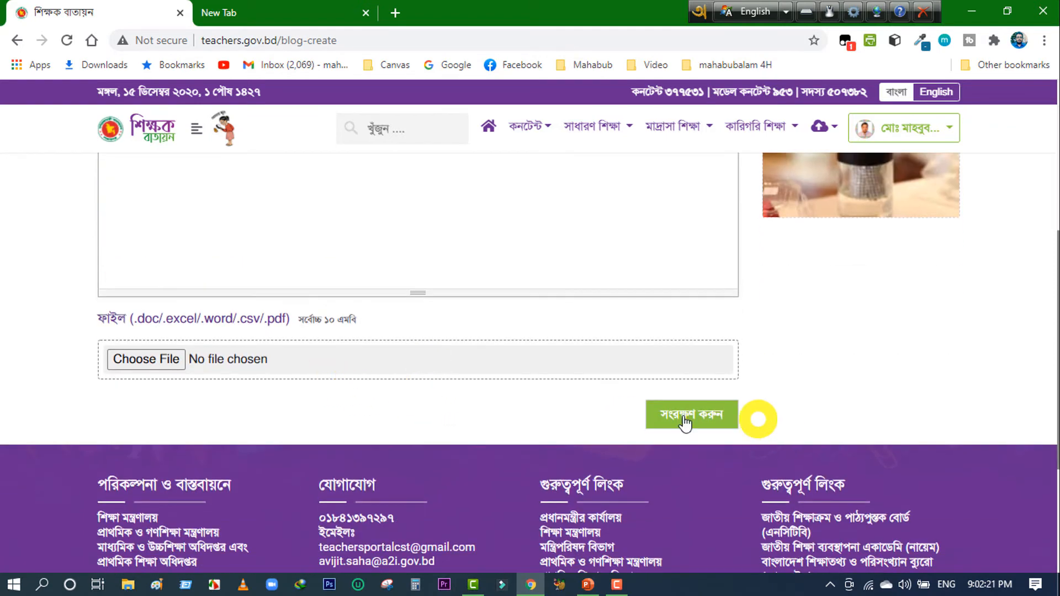
left_click(709, 419)
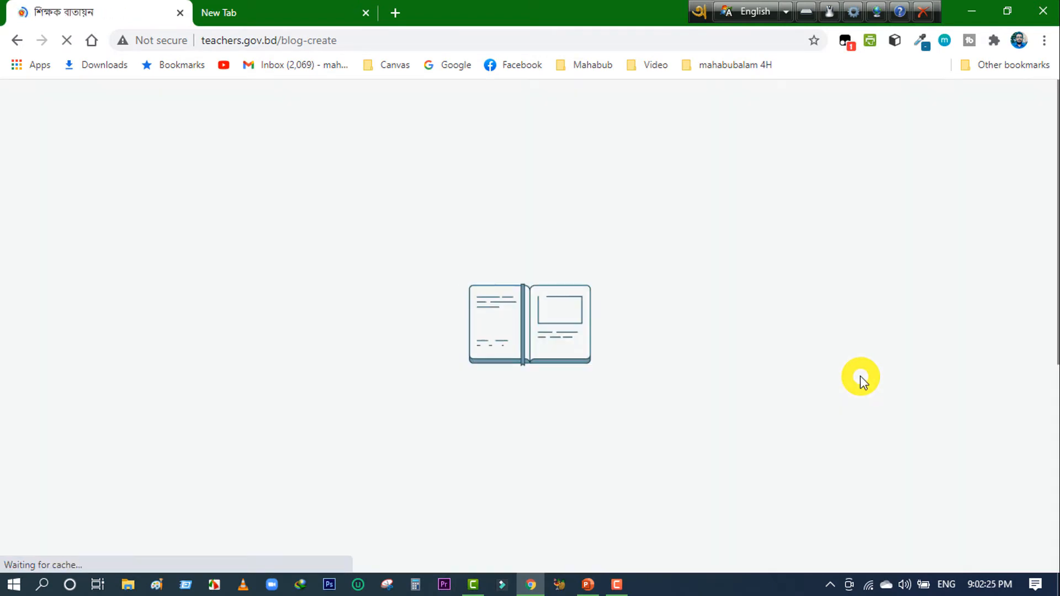
scroll(525, 407, "down", 4)
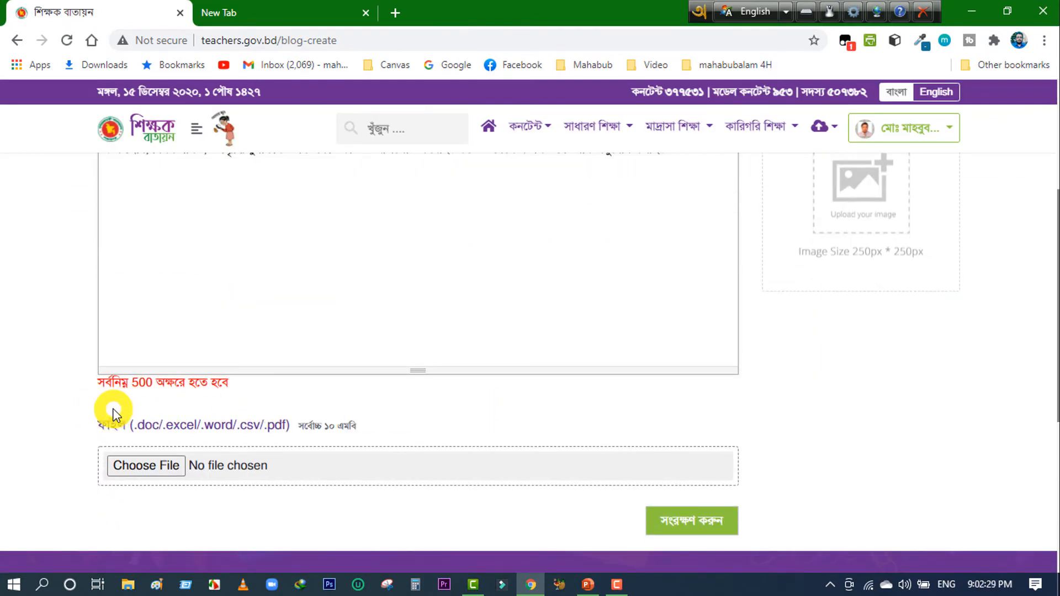
scroll(317, 313, "up", 3)
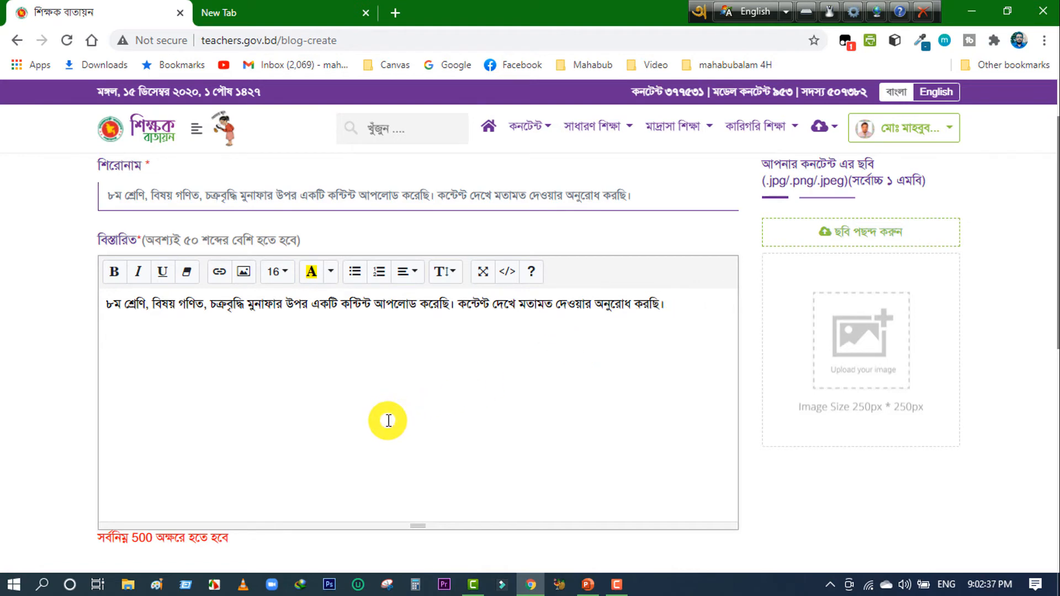
scroll(388, 421, "down", 2)
scroll(165, 335, "up", 2)
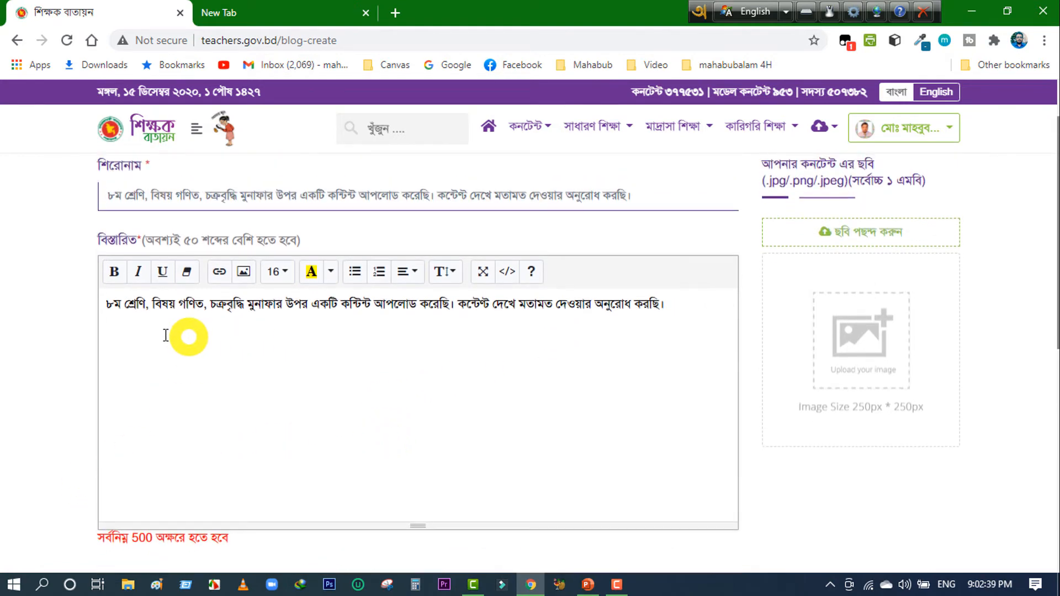
scroll(246, 452, "down", 3)
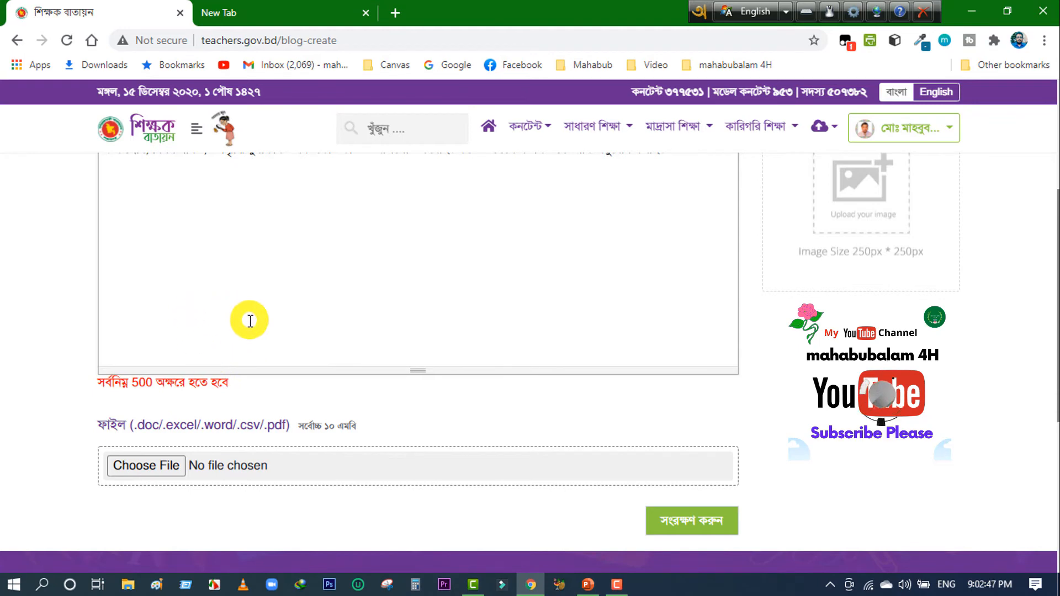
scroll(249, 320, "up", 5)
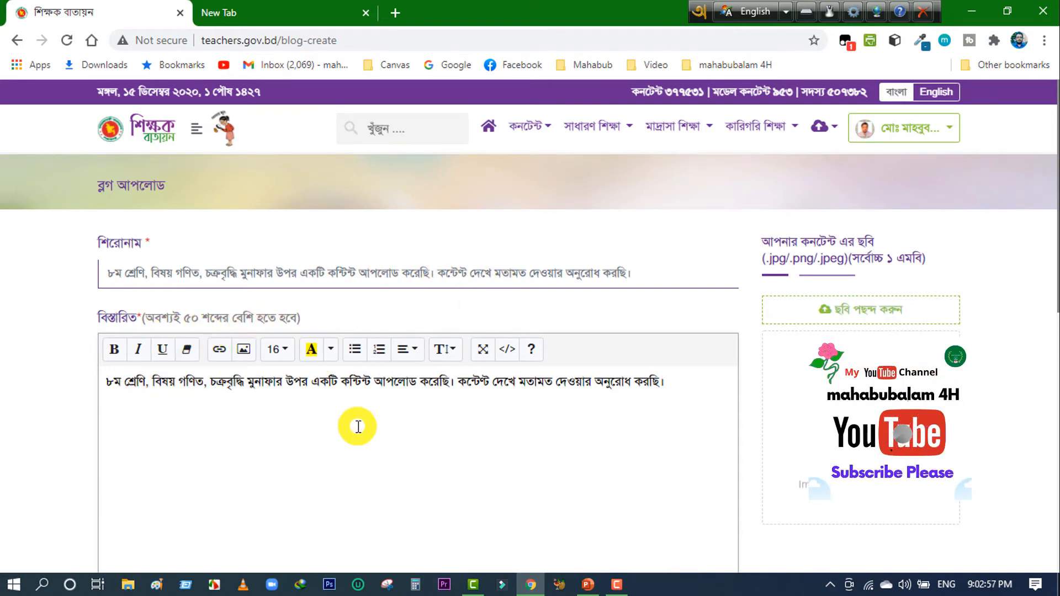
scroll(355, 428, "down", 5)
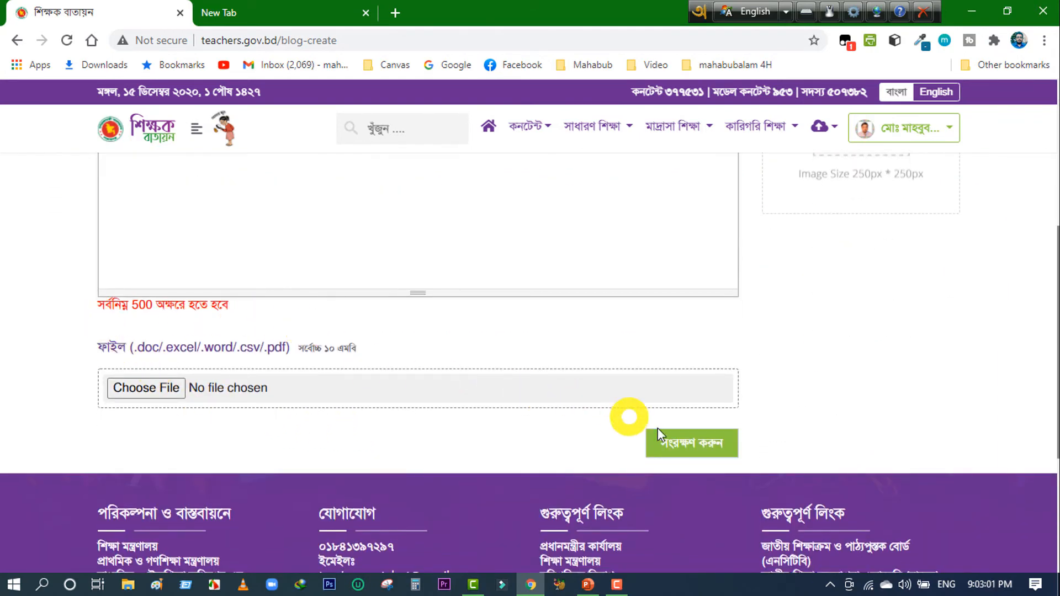
Try to save the blog post again and recheck its title, description, image and file fields.
left_click(684, 445)
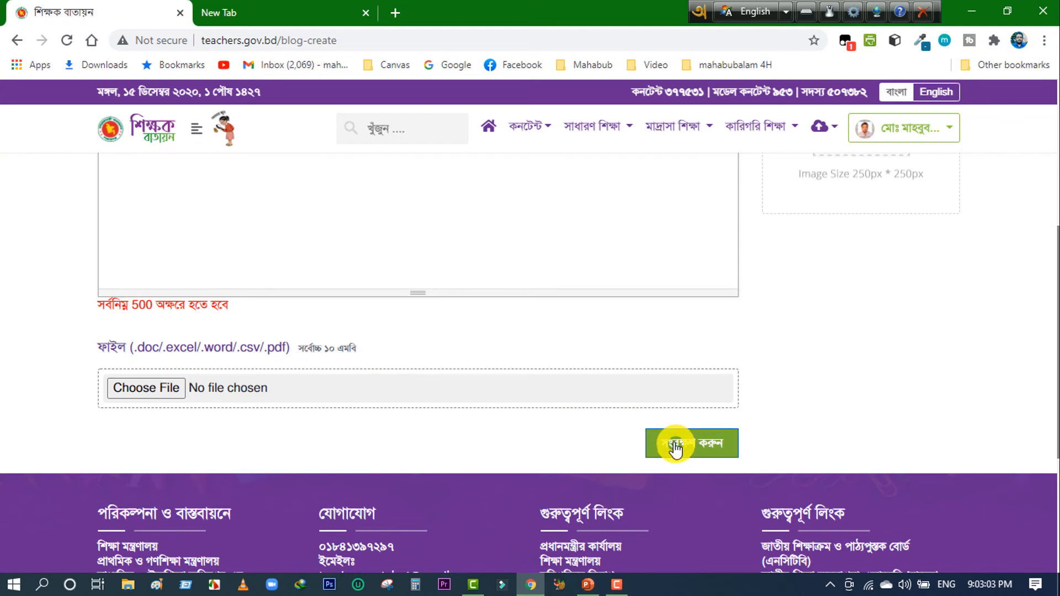
scroll(675, 448, "up", 5)
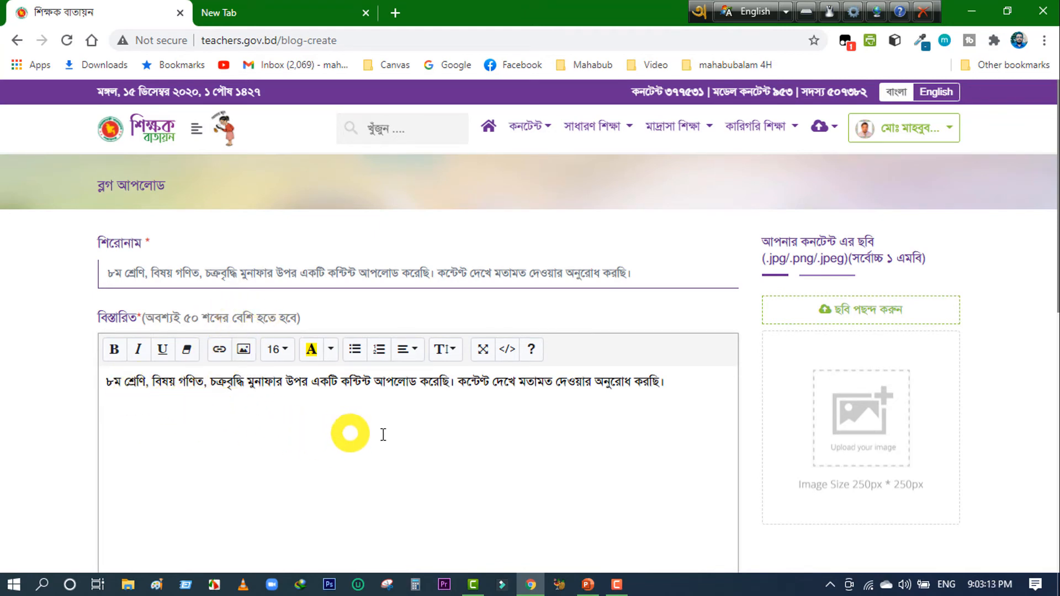
scroll(381, 436, "down", 4)
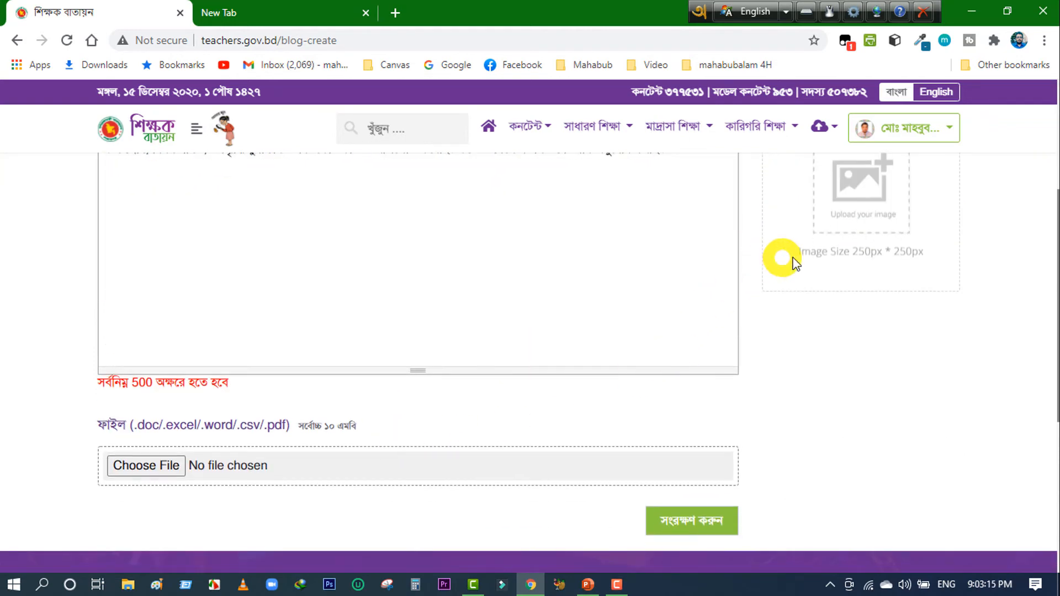
scroll(789, 273, "up", 3)
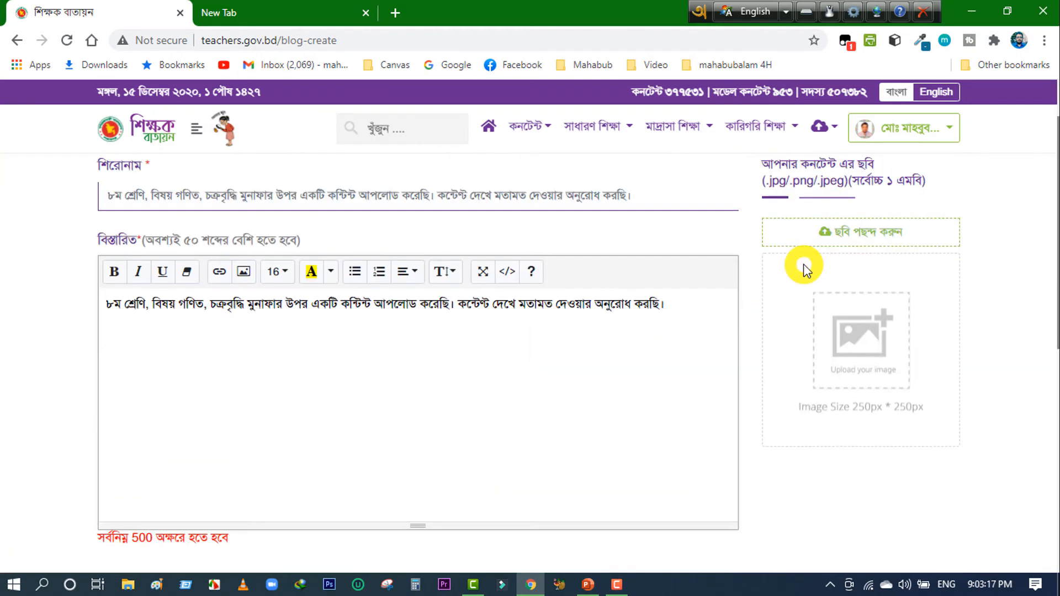
scroll(725, 342, "down", 2)
scroll(724, 343, "down", 2)
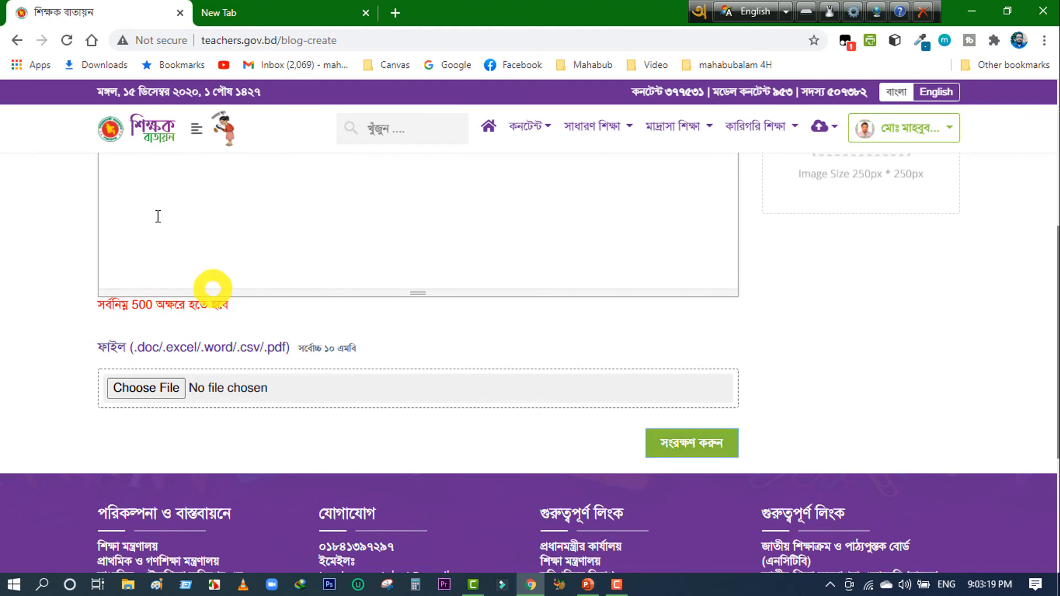
scroll(250, 217, "up", 5)
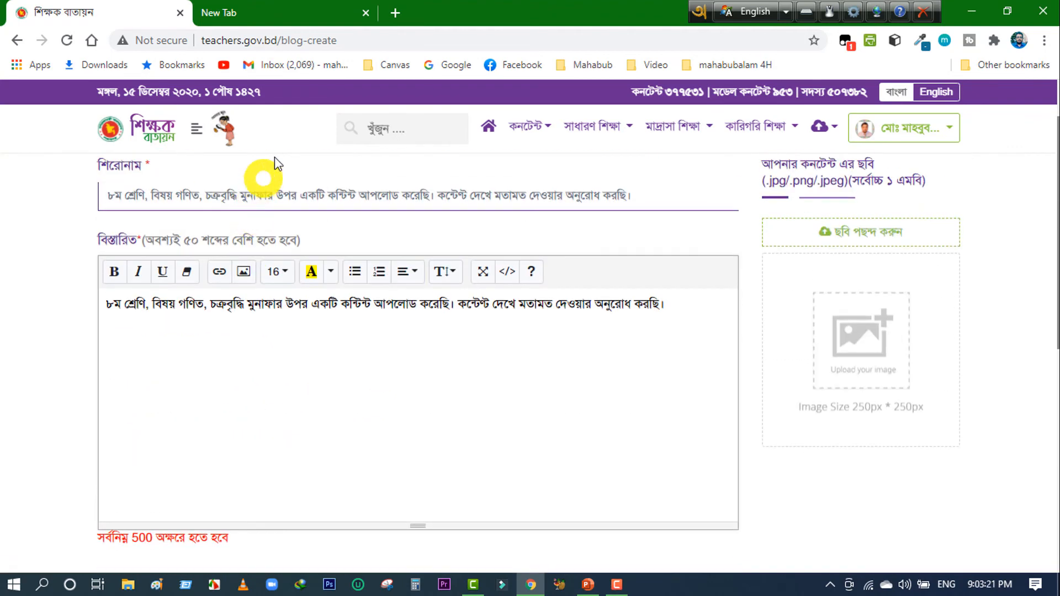
scroll(338, 107, "up", 2)
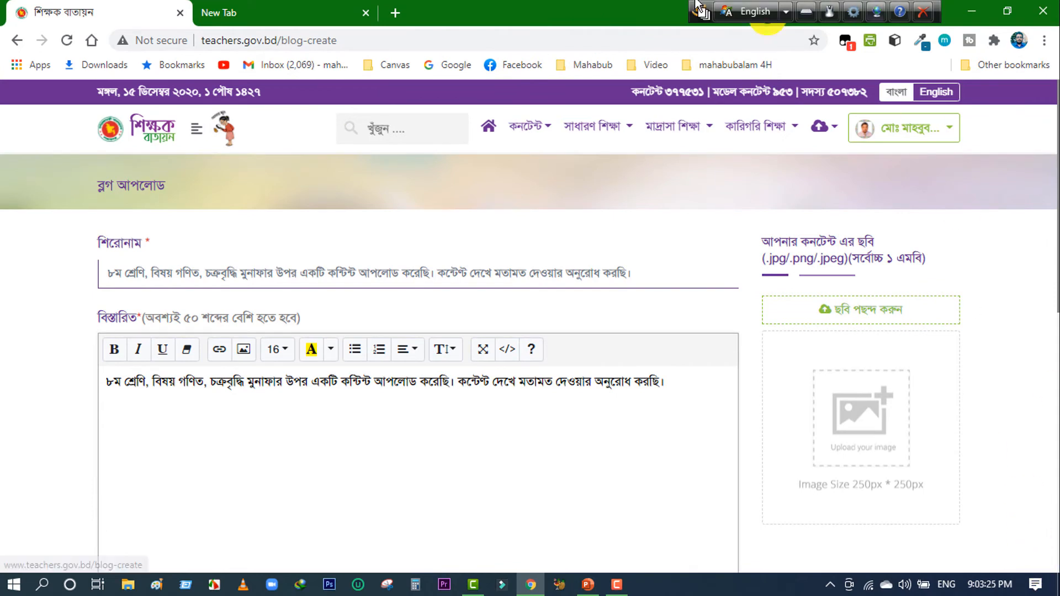
Open the উদ্ভাবনের গল্প upload form and review its title, story type, tags, description and YouTube link fields.
left_click(840, 141)
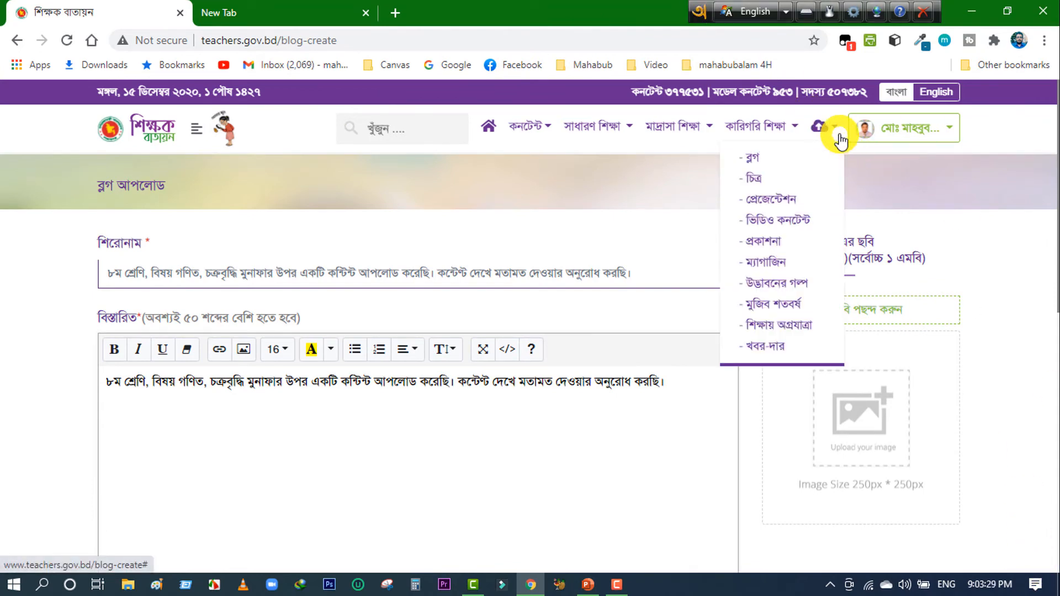
left_click(836, 138)
left_click(836, 141)
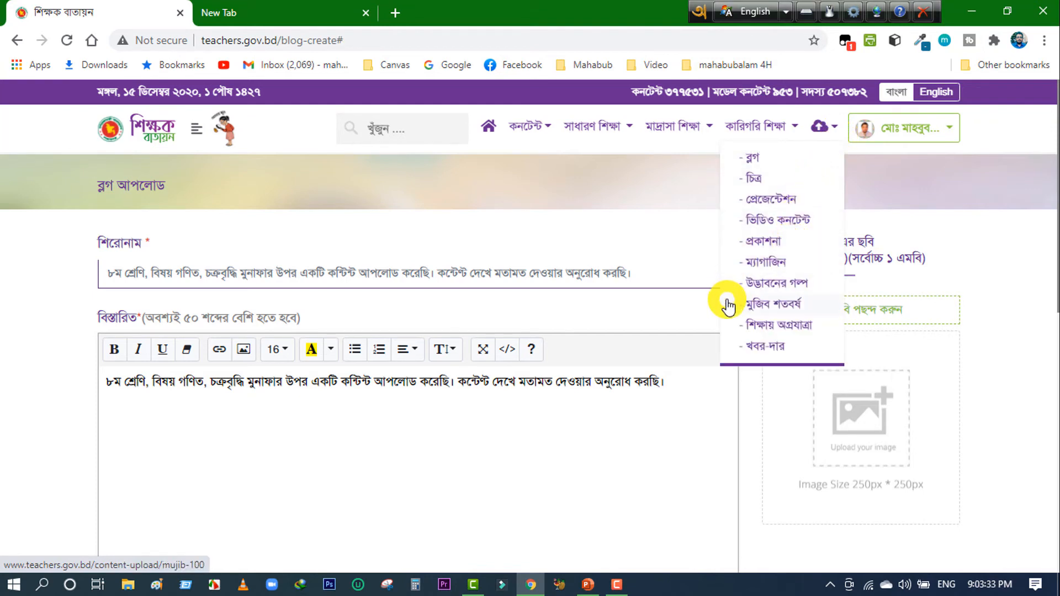
left_click(776, 283)
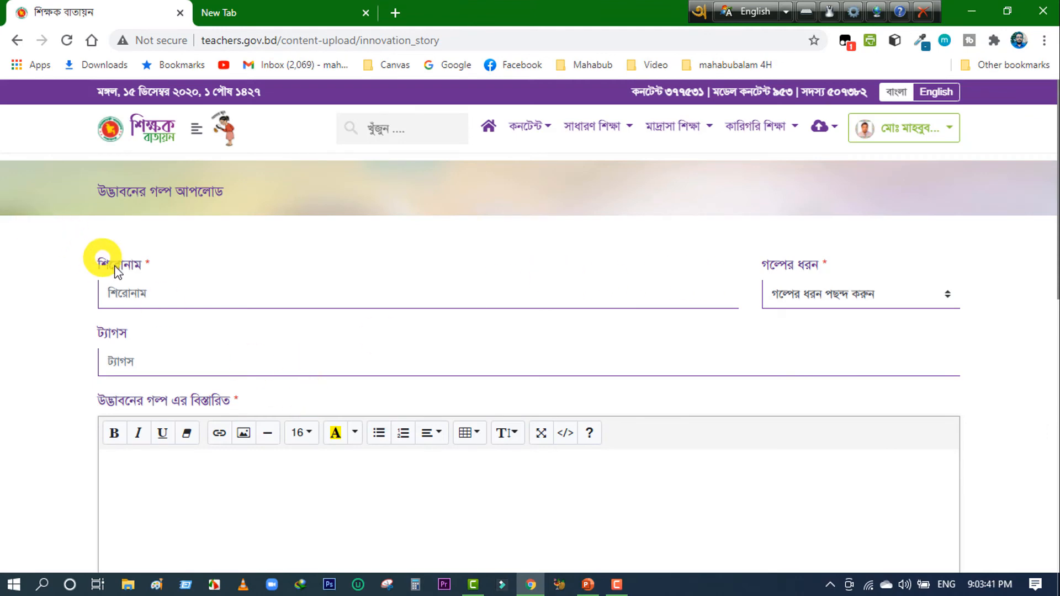
left_click(146, 296)
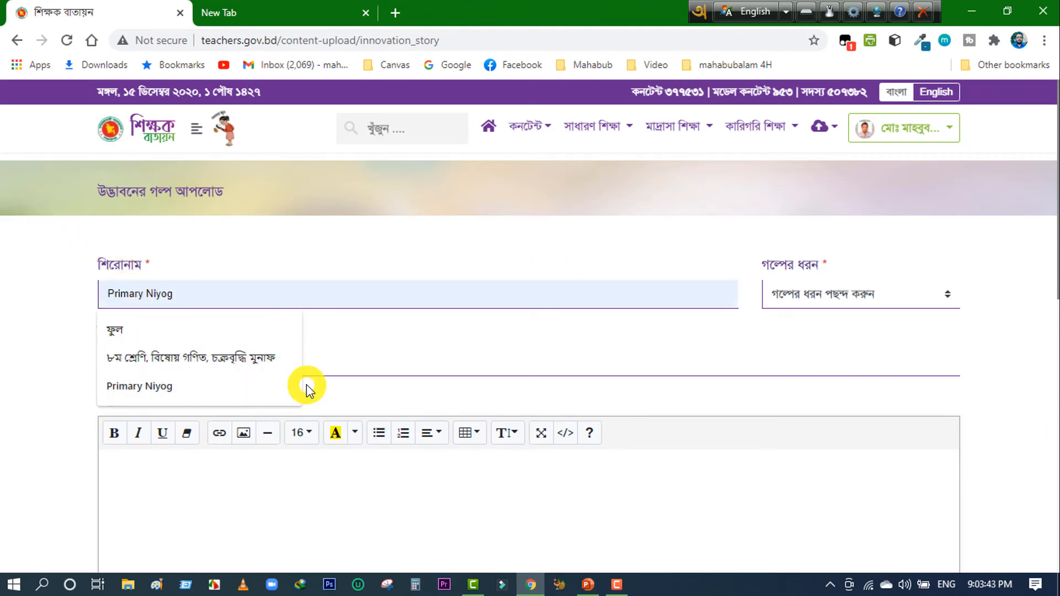
left_click(323, 376)
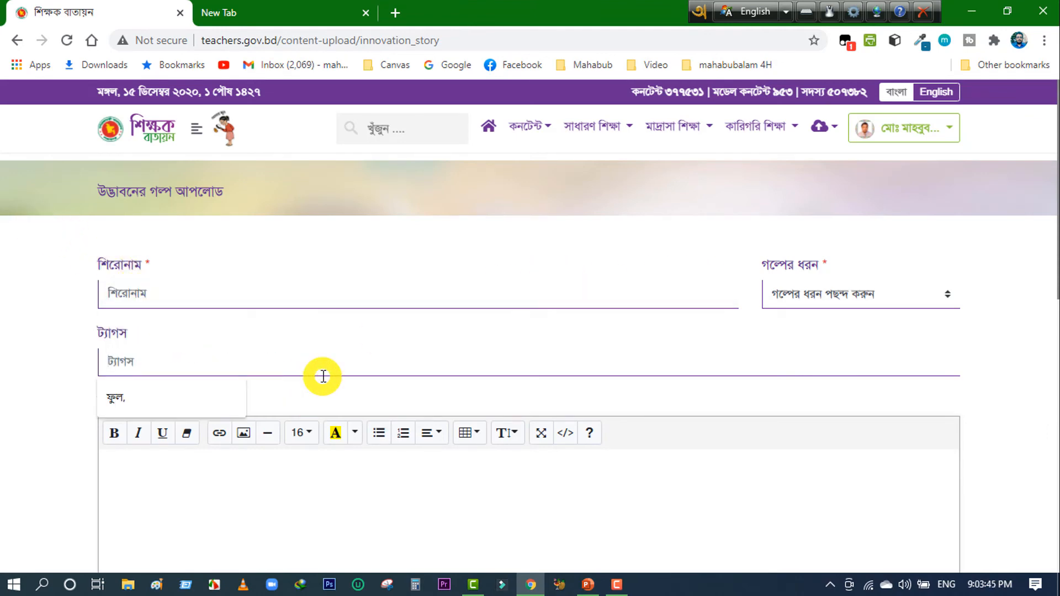
scroll(323, 377, "down", 4)
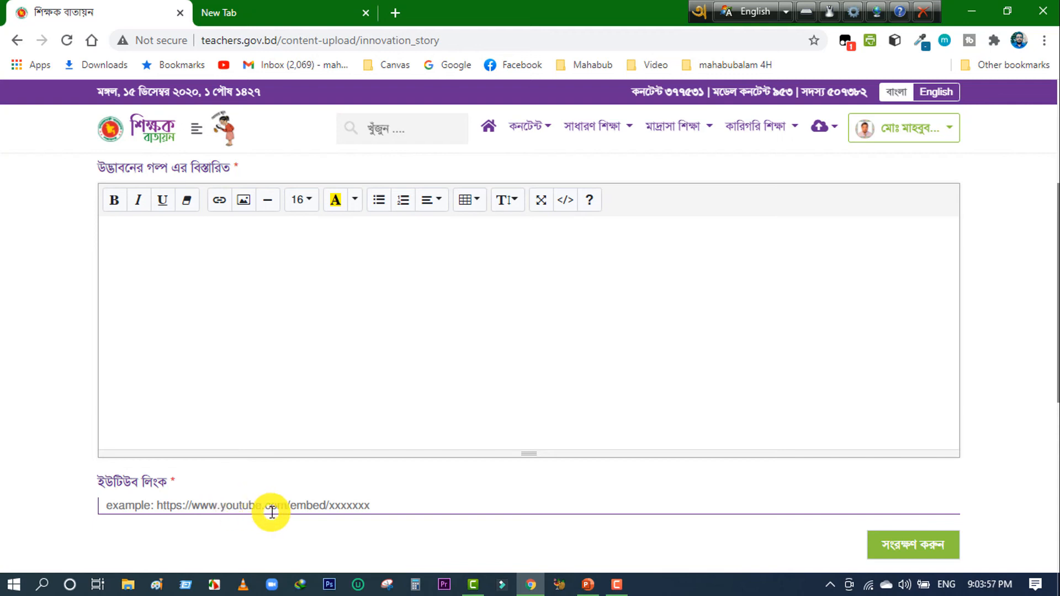
scroll(173, 535, "up", 4)
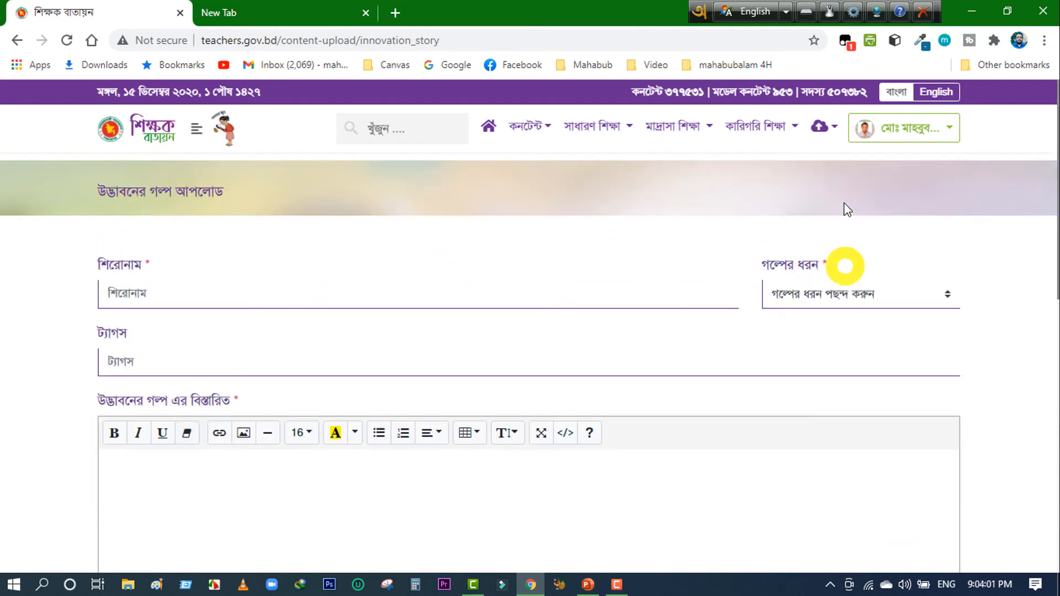
Open the ভিডিও কনটেন্ট upload form and review its title, class and chapter selectors, description and YouTube link fields.
left_click(832, 128)
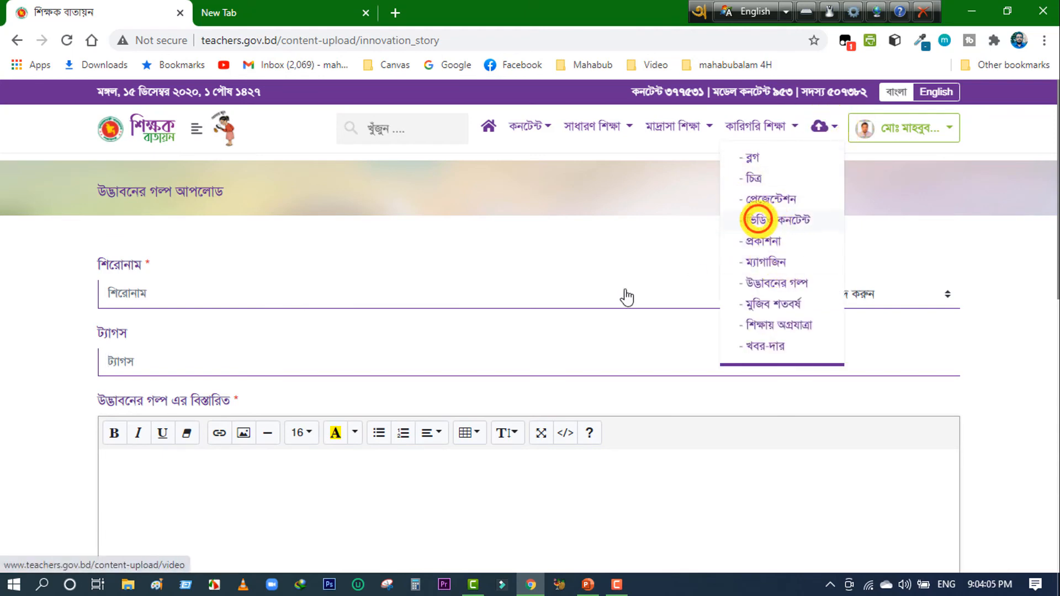
left_click(758, 219)
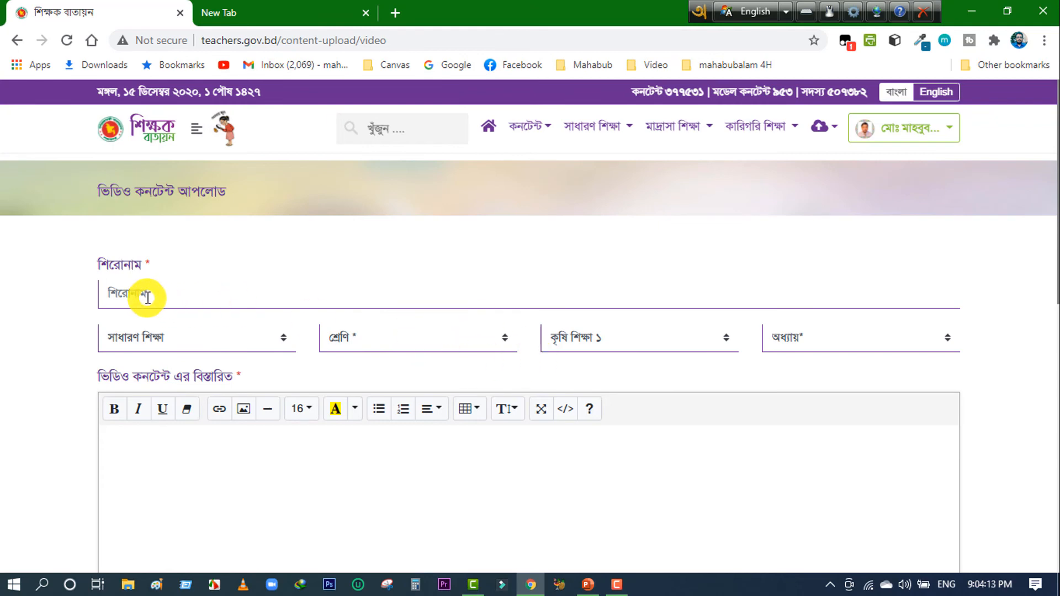
scroll(431, 380, "down", 3)
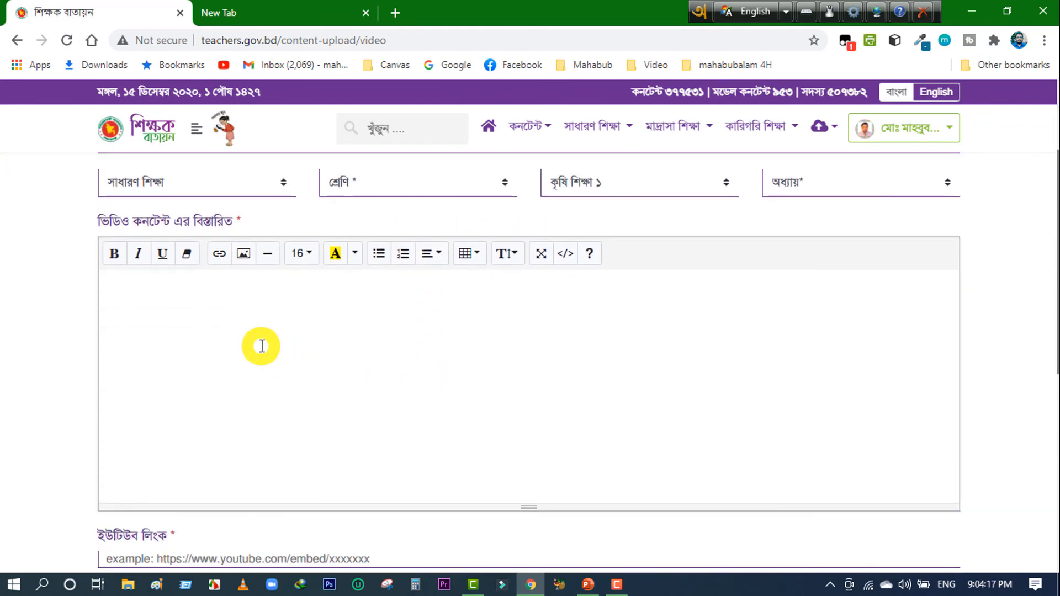
scroll(261, 346, "down", 3)
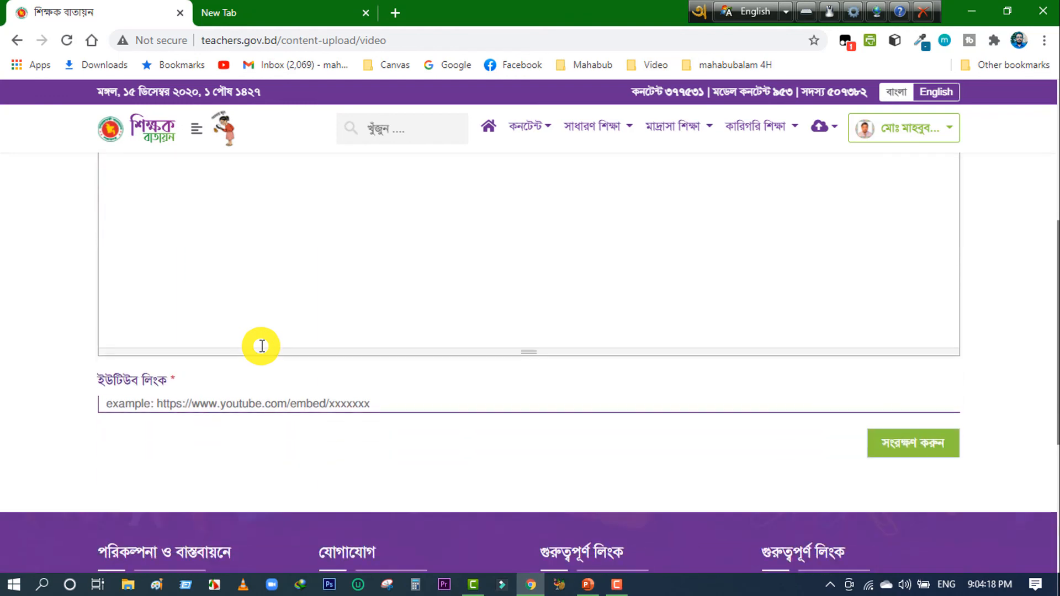
left_click(142, 400)
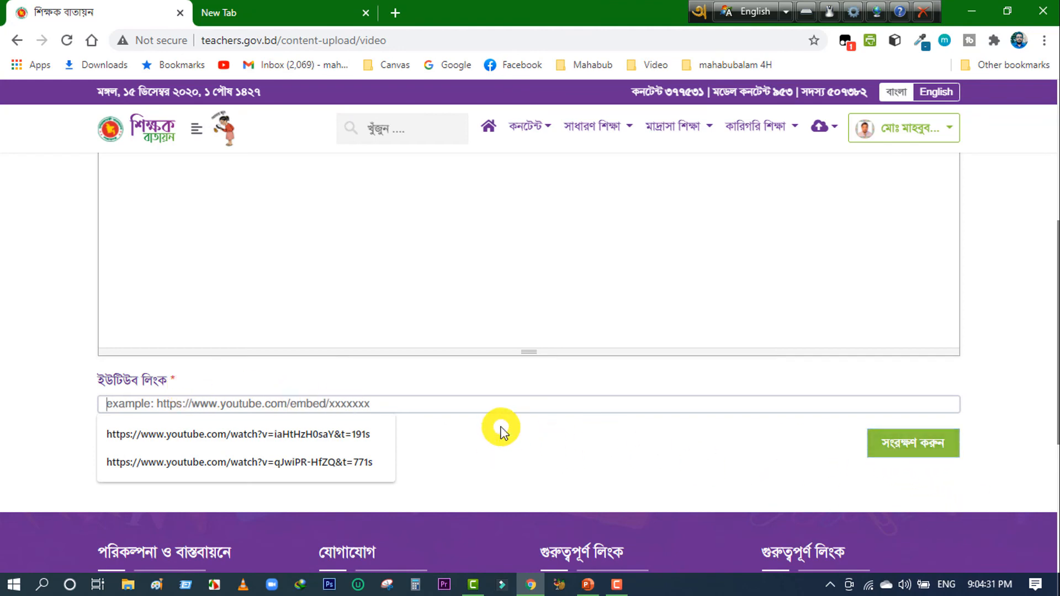
left_click(539, 449)
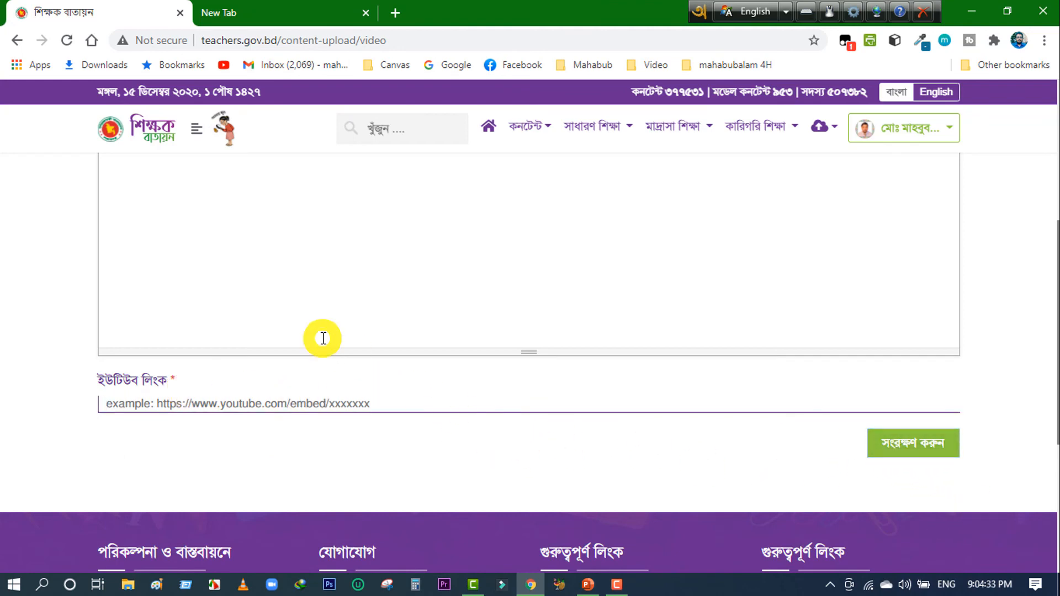
scroll(323, 338, "up", 5)
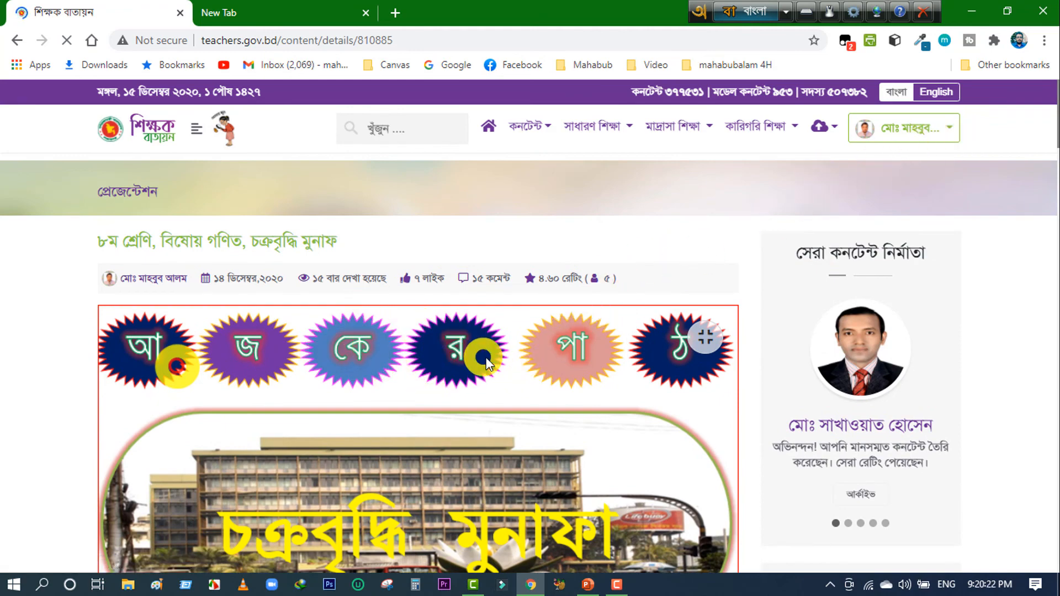
Look through the published presentation page on চক্রবৃদ্ধি মুনাফা for class 8 mathematics, including its slide preview and details.
scroll(464, 420, "down", 4)
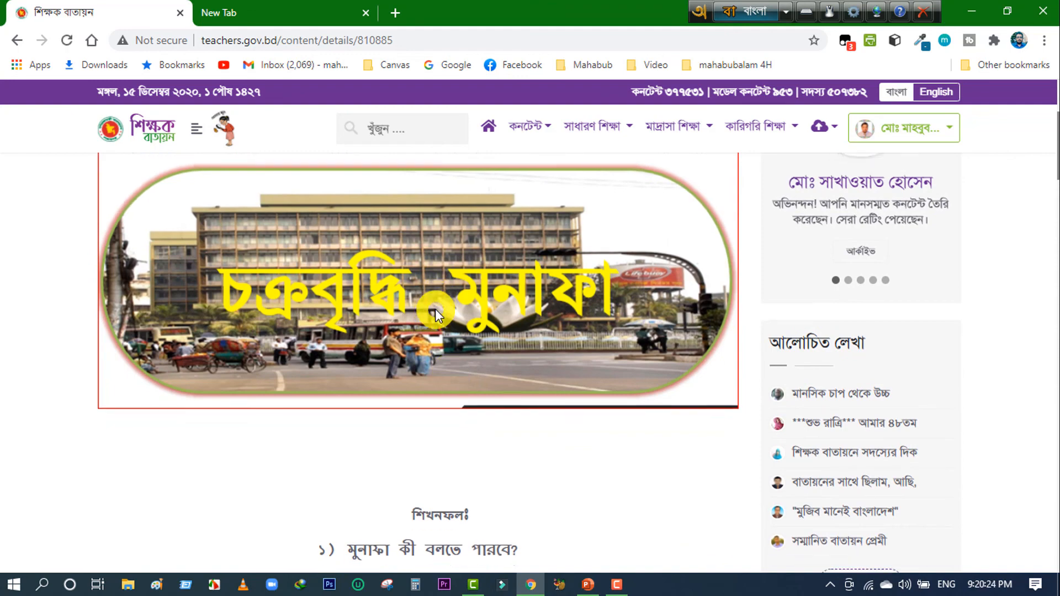
scroll(435, 309, "down", 3)
scroll(442, 322, "up", 6)
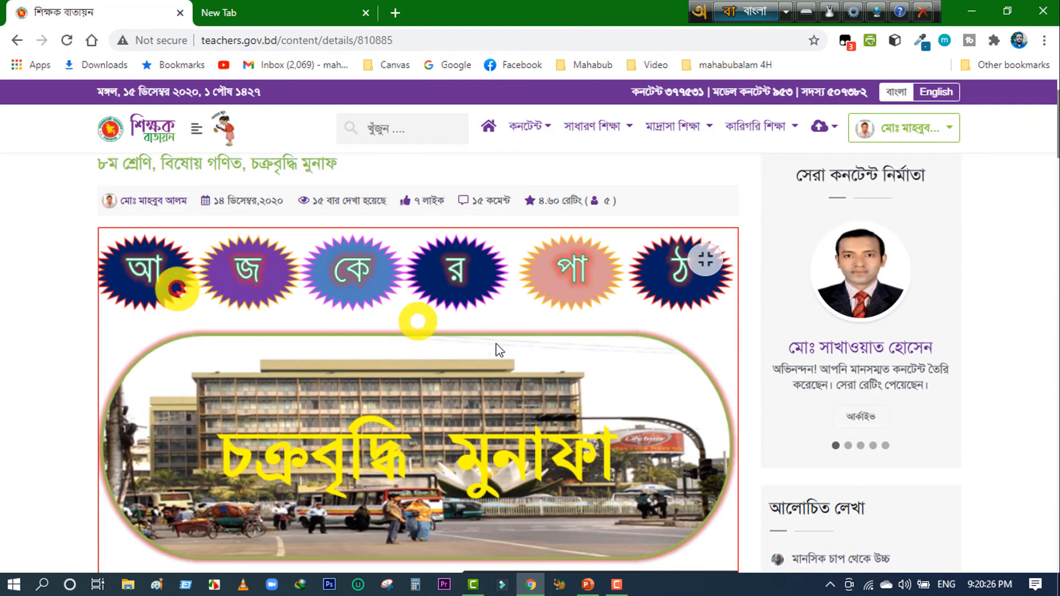
scroll(496, 347, "down", 5)
scroll(422, 339, "up", 5)
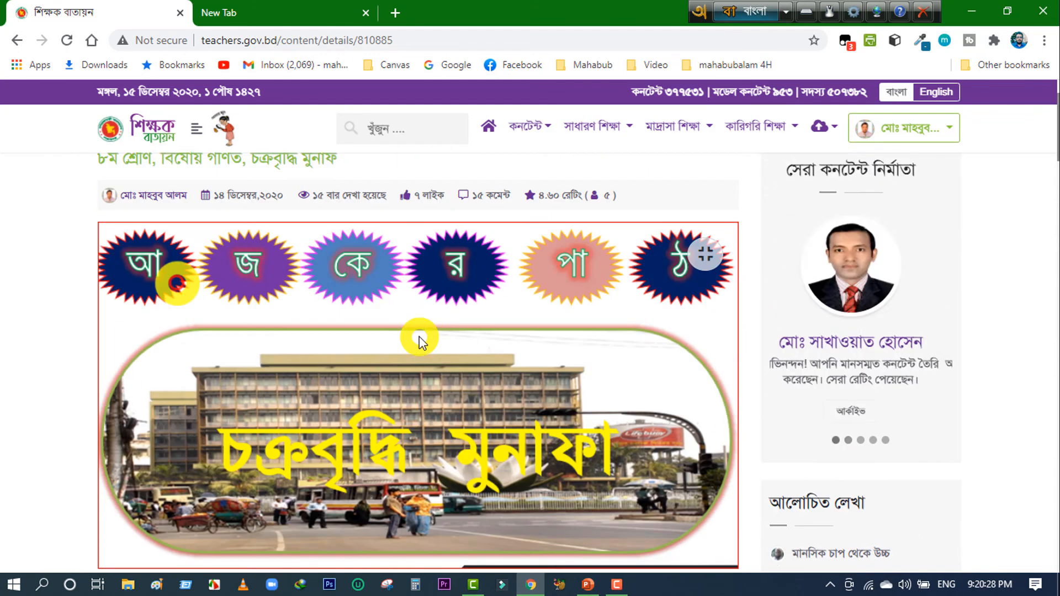
scroll(421, 332, "up", 2)
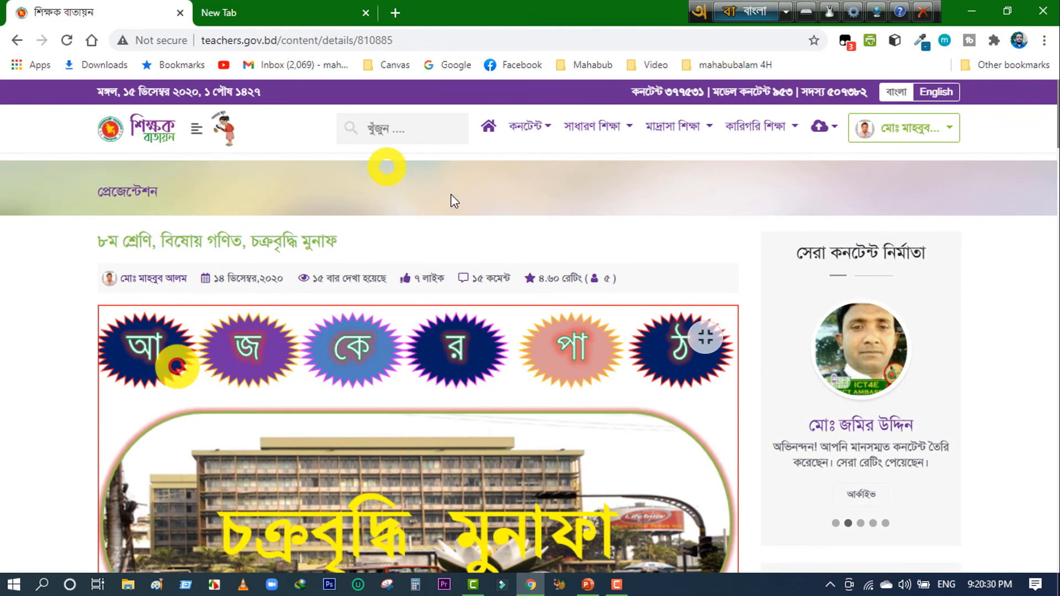